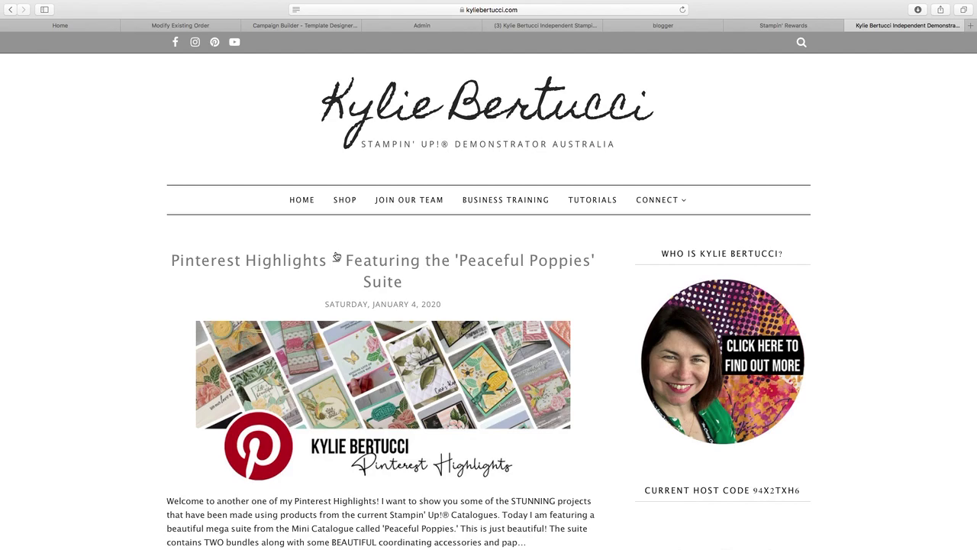
# - Go to the demonstrator agreement page via JOIN OUR TEAM and scroll down to the agreement text
pyautogui.click(417, 202)
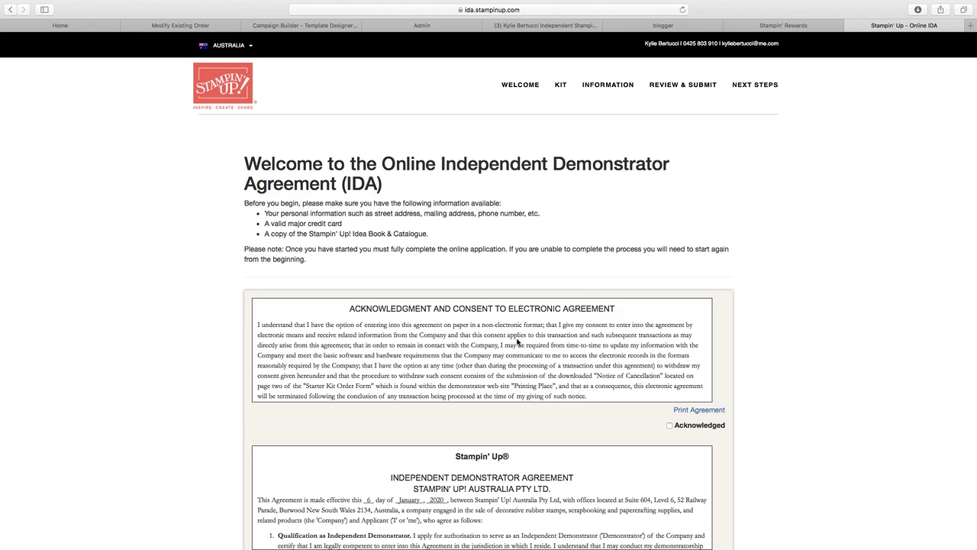
pyautogui.scroll(-1, 517, 341)
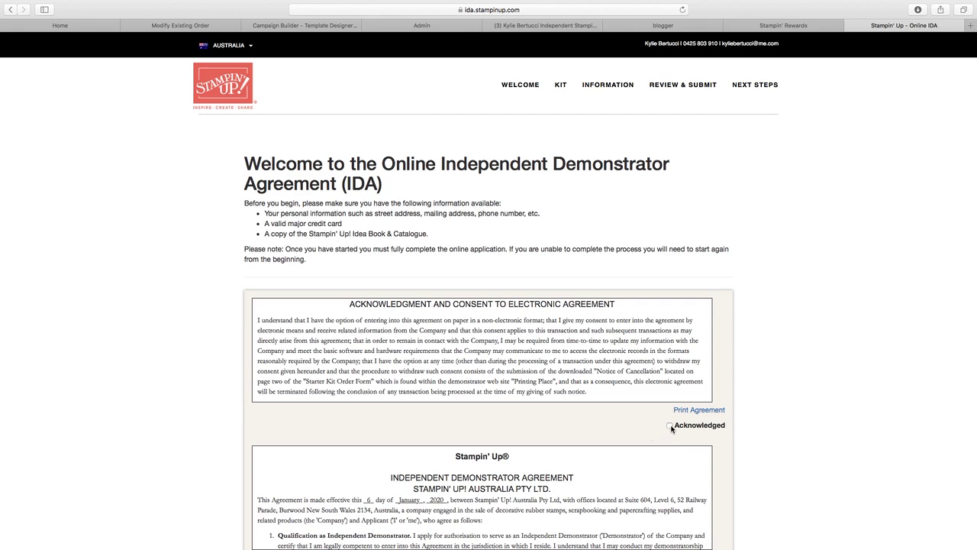
# - Mark the consent to electronic agreement as Acknowledged and scroll down to the agreement
pyautogui.click(670, 426)
pyautogui.scroll(-2, 471, 389)
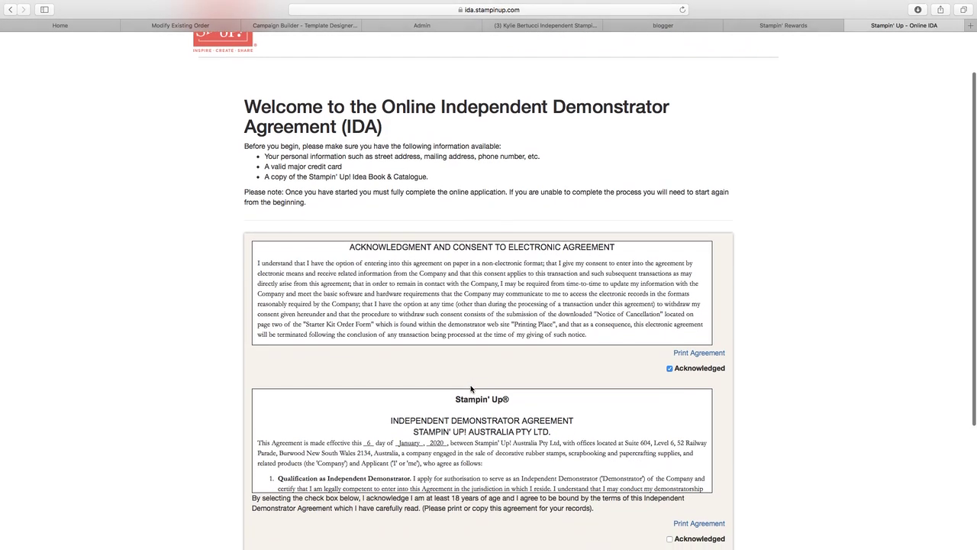
pyautogui.scroll(-4, 498, 357)
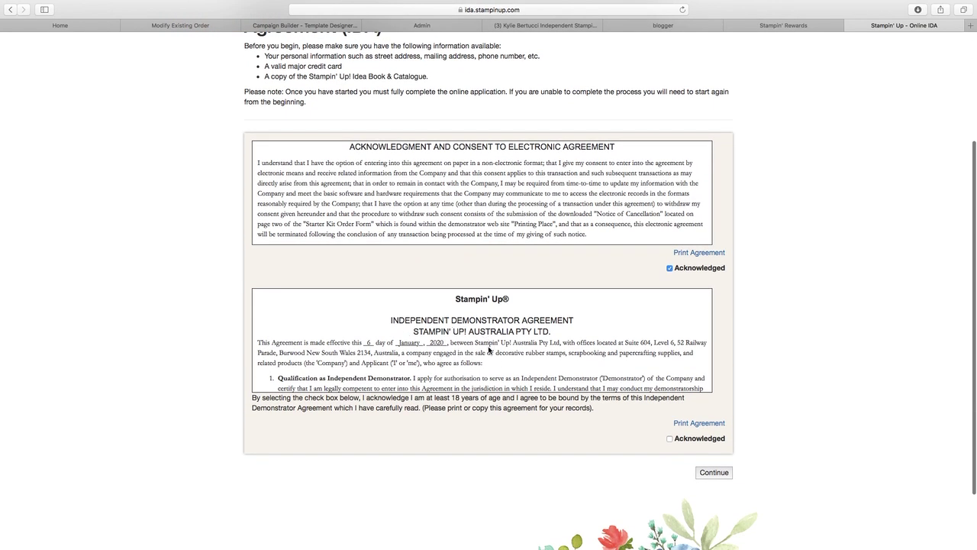
pyautogui.scroll(-5, 489, 350)
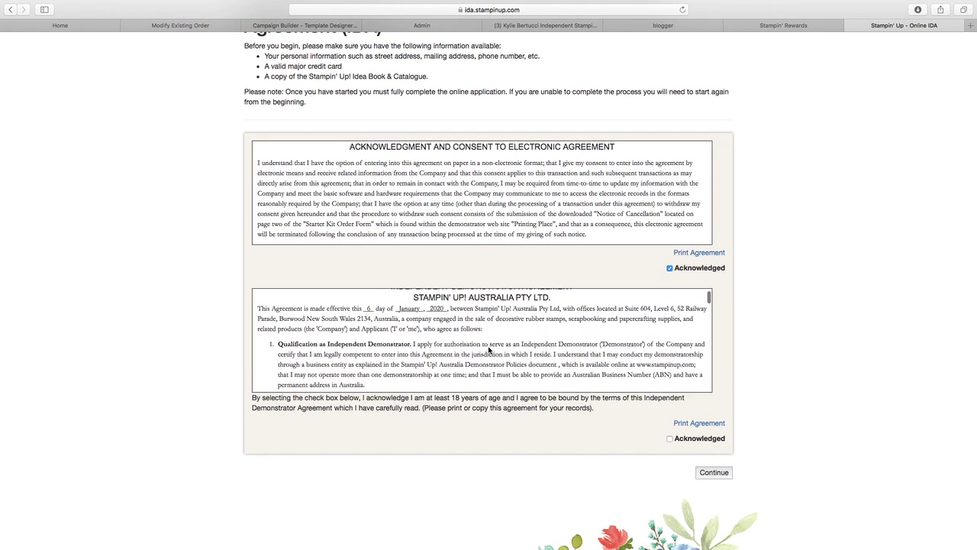
pyautogui.scroll(-2, 489, 350)
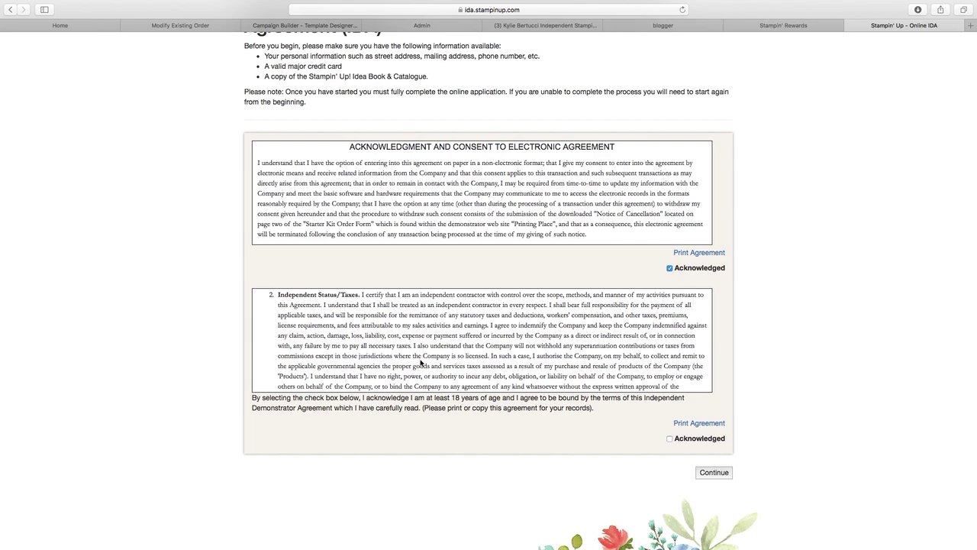
pyautogui.scroll(-3, 420, 363)
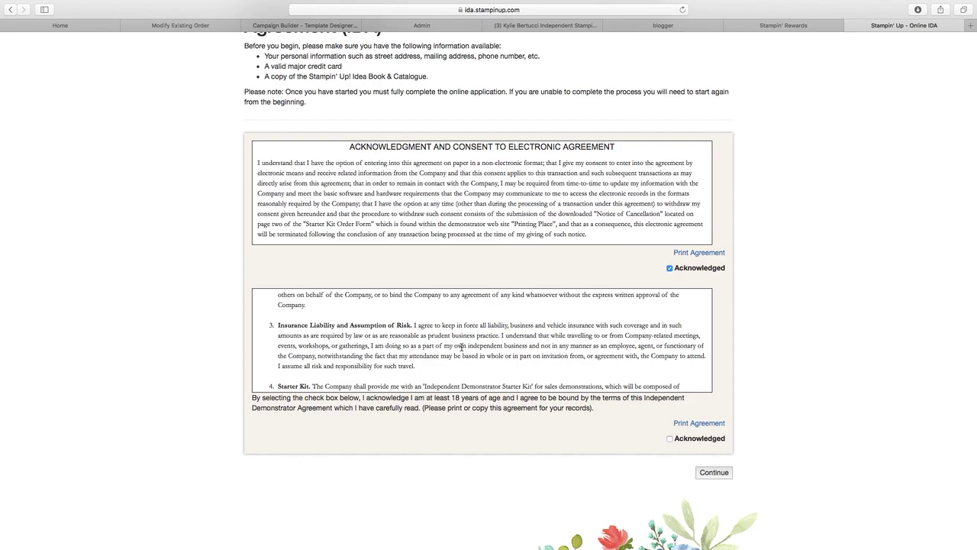
# - Read through clauses 1–5 of the Independent Demonstrator Agreement
pyautogui.scroll(3, 461, 348)
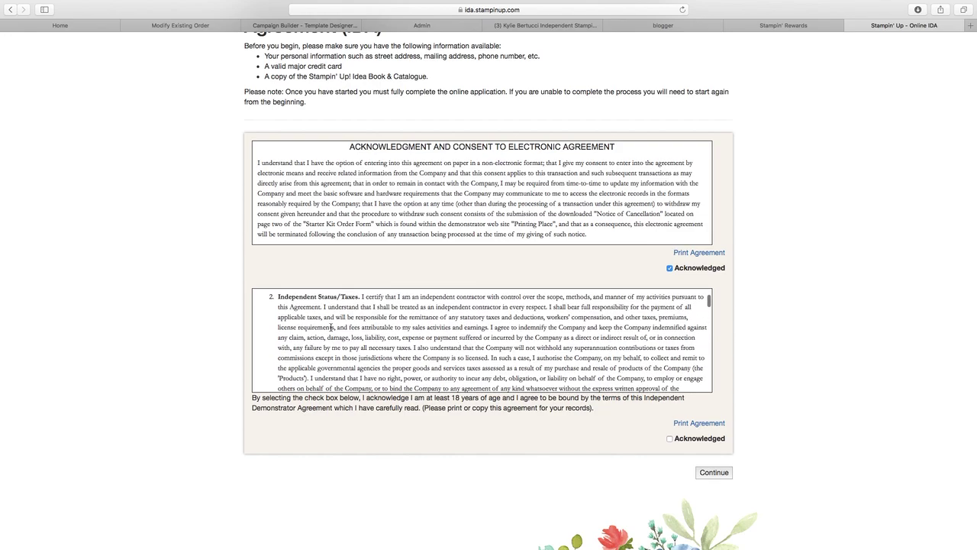
pyautogui.scroll(-3, 557, 332)
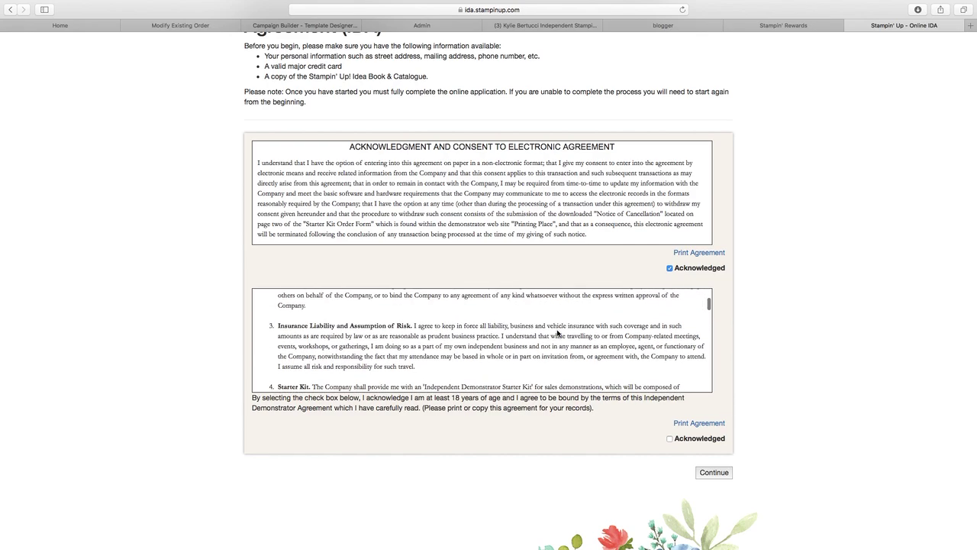
pyautogui.scroll(-2, 557, 332)
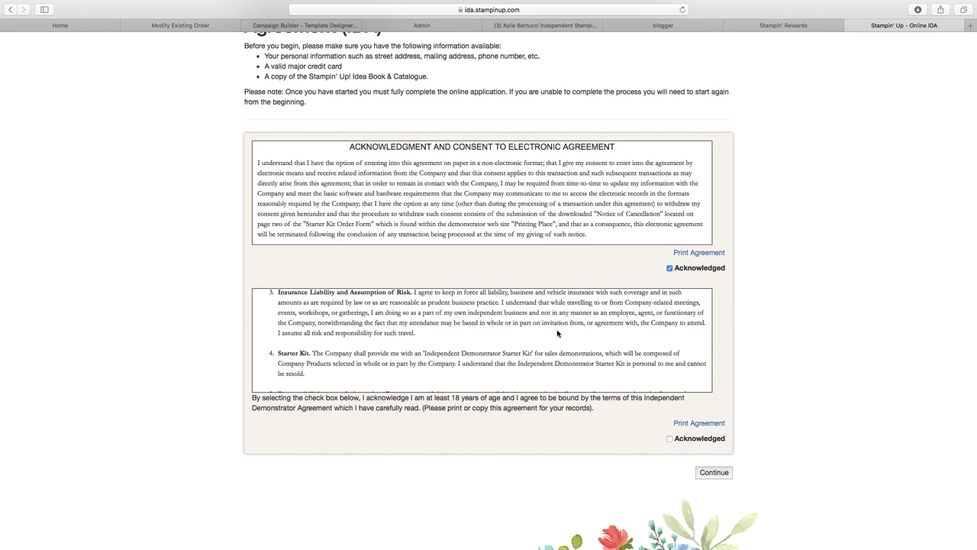
pyautogui.scroll(-2, 557, 333)
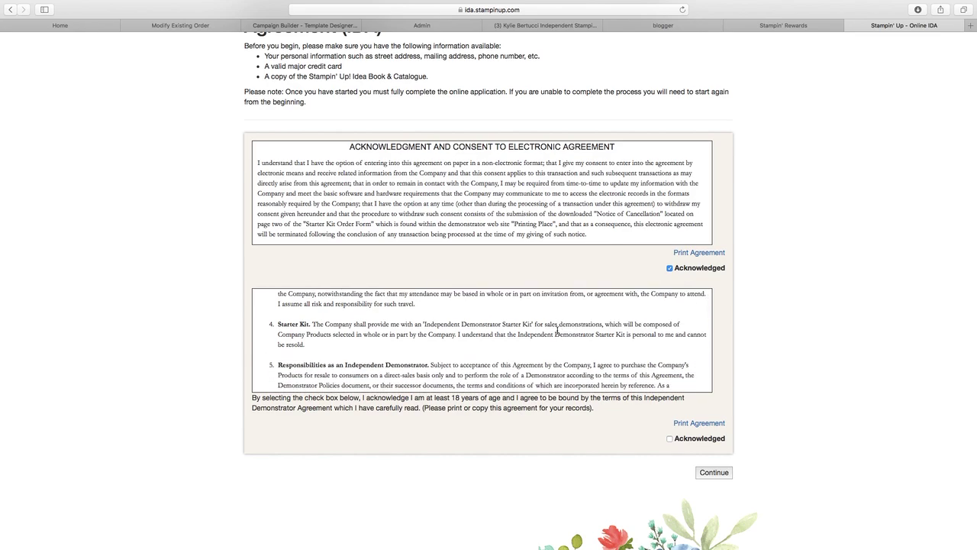
pyautogui.scroll(-3, 558, 330)
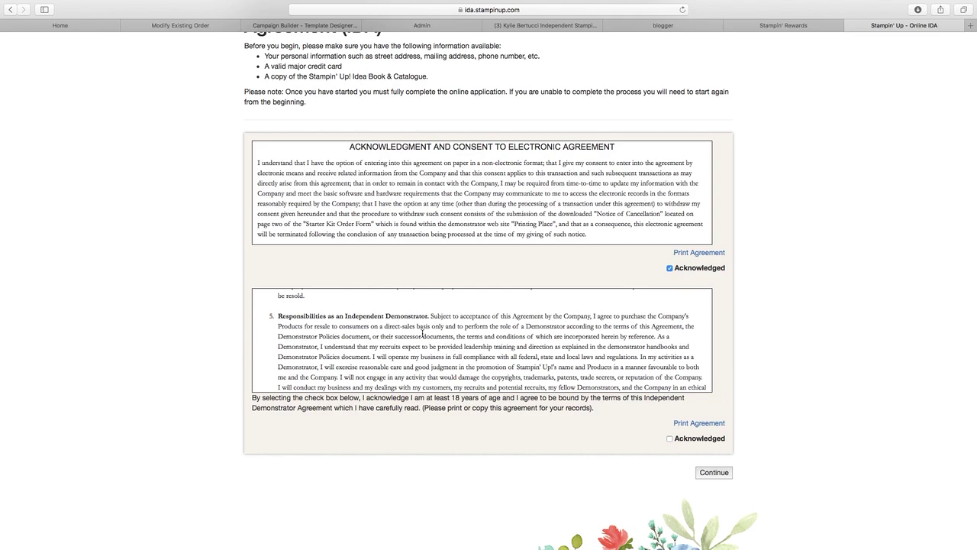
pyautogui.scroll(-1, 422, 333)
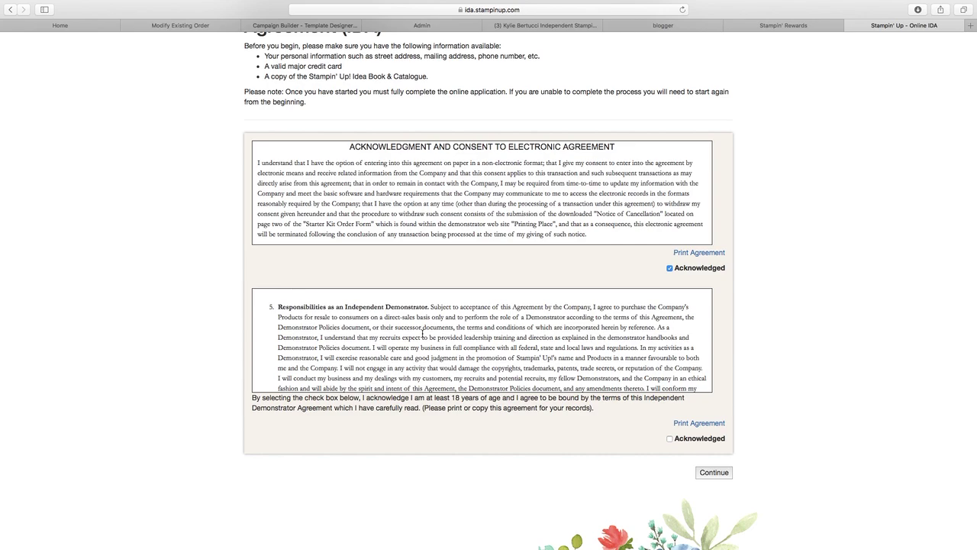
pyautogui.scroll(-4, 423, 334)
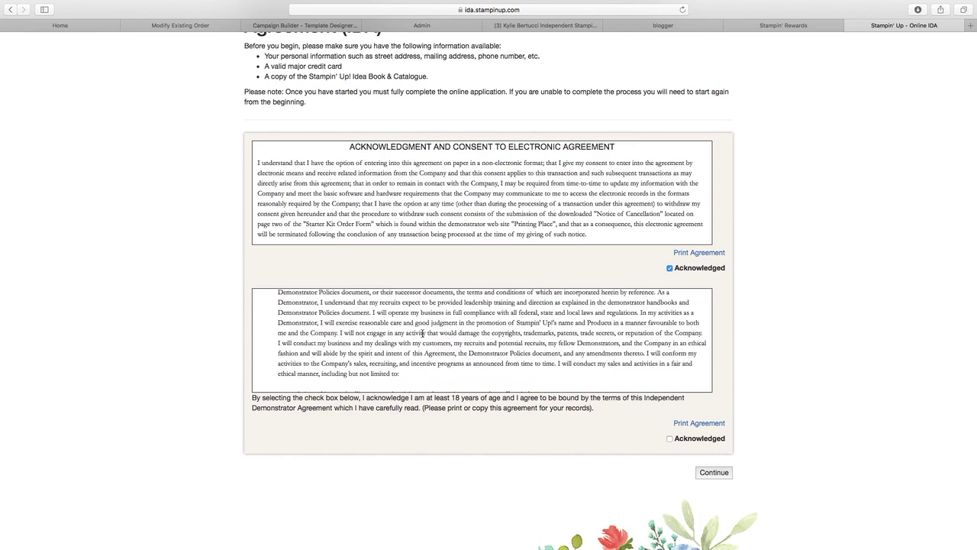
pyautogui.scroll(-8, 422, 334)
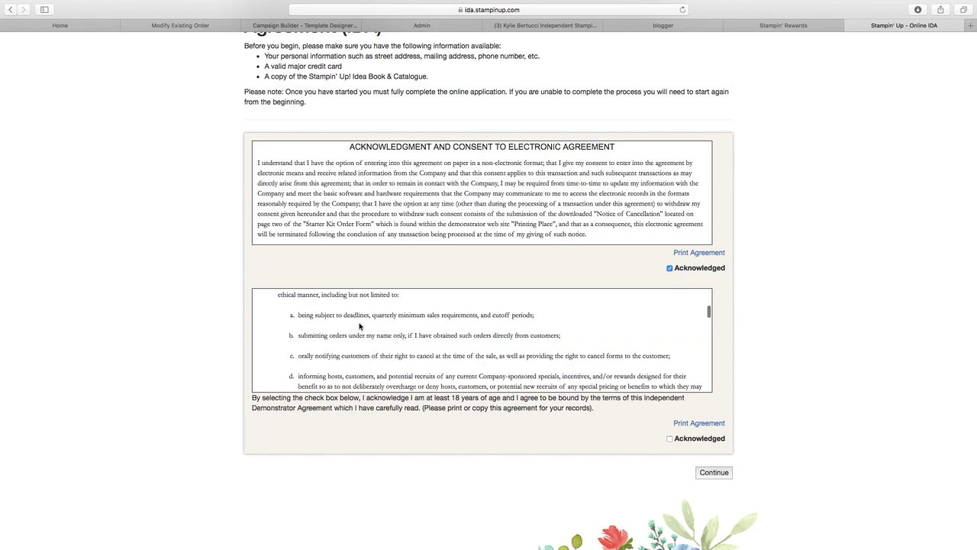
pyautogui.scroll(3, 359, 328)
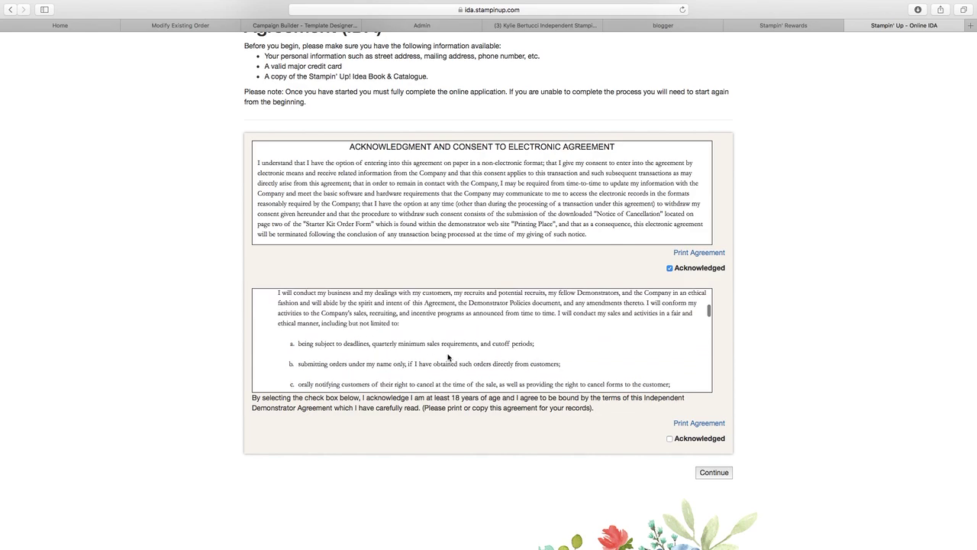
# - Scroll through the remaining clauses of the Independent Demonstrator Agreement
pyautogui.scroll(-2, 539, 372)
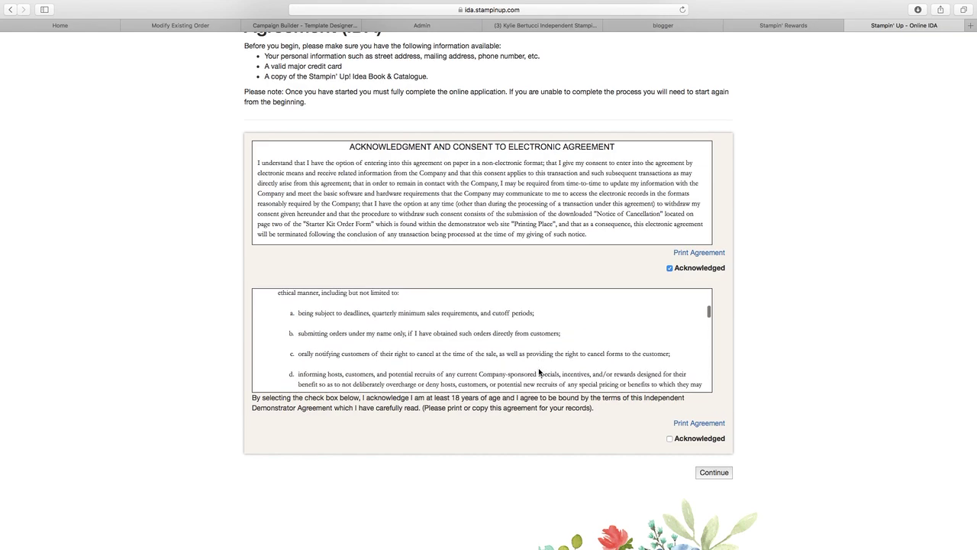
pyautogui.scroll(-5, 539, 372)
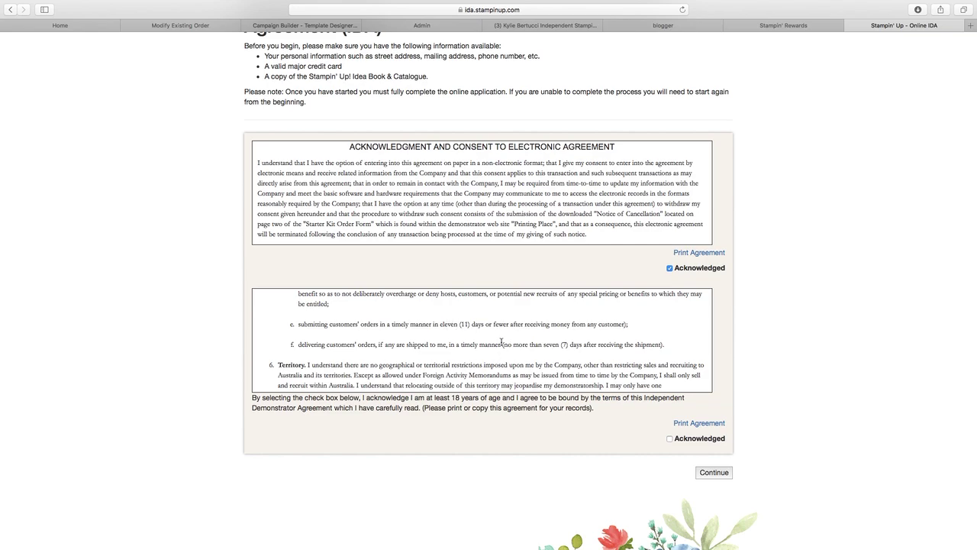
pyautogui.scroll(-1, 502, 342)
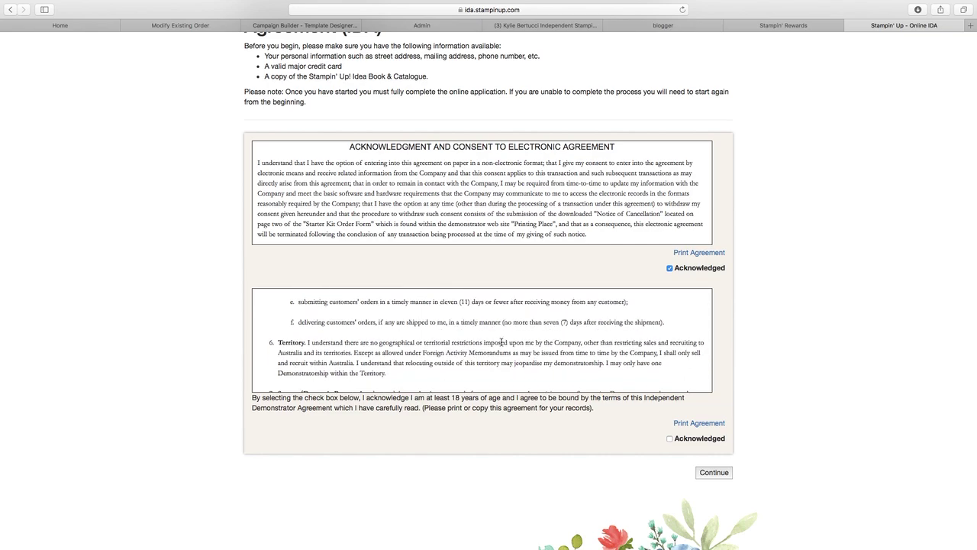
pyautogui.scroll(-1, 502, 341)
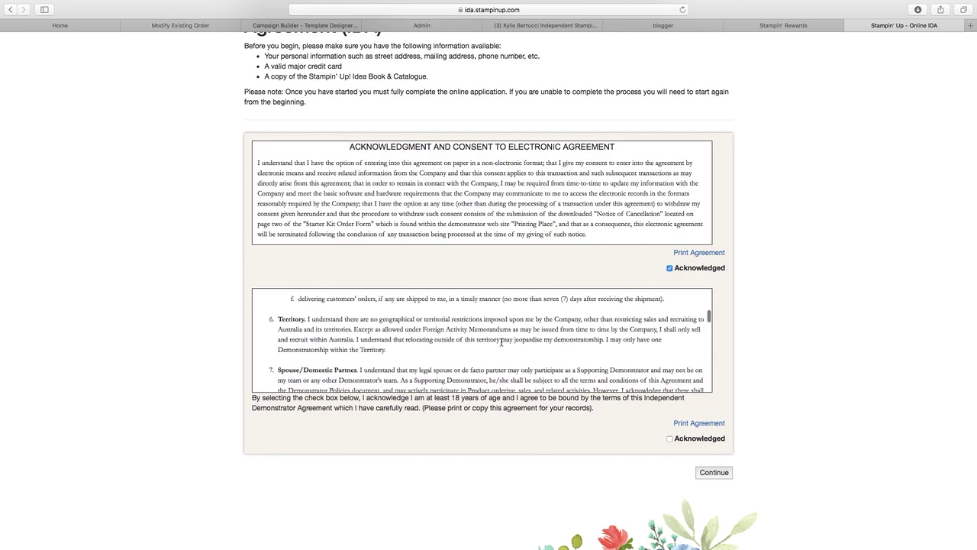
pyautogui.scroll(2, 501, 346)
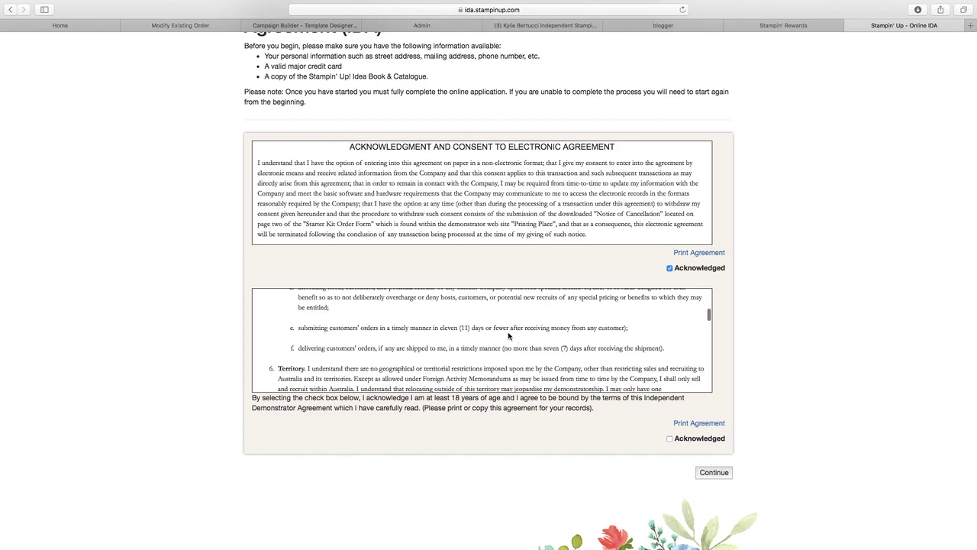
pyautogui.scroll(-2, 508, 335)
pyautogui.scroll(-1, 509, 336)
pyautogui.scroll(-5, 434, 343)
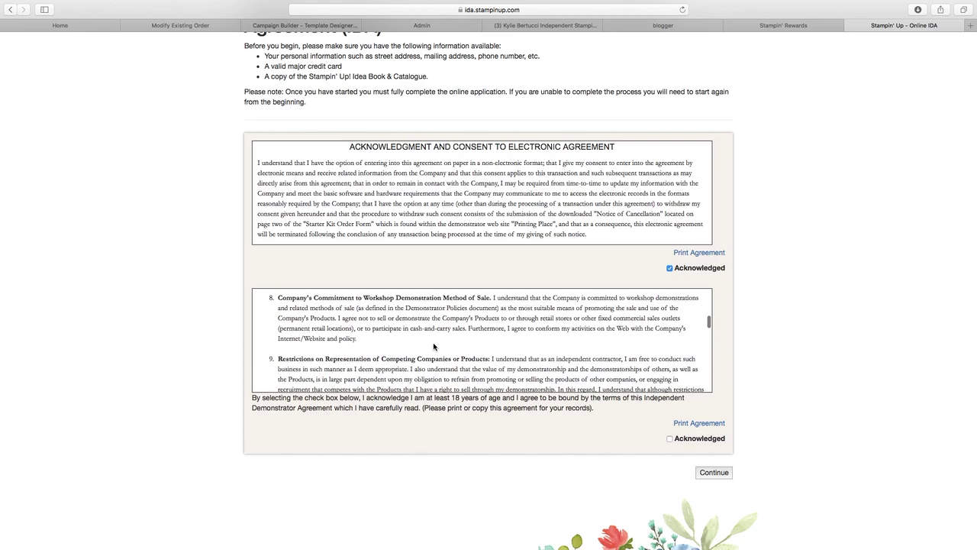
pyautogui.scroll(-3, 433, 342)
pyautogui.scroll(-3, 433, 346)
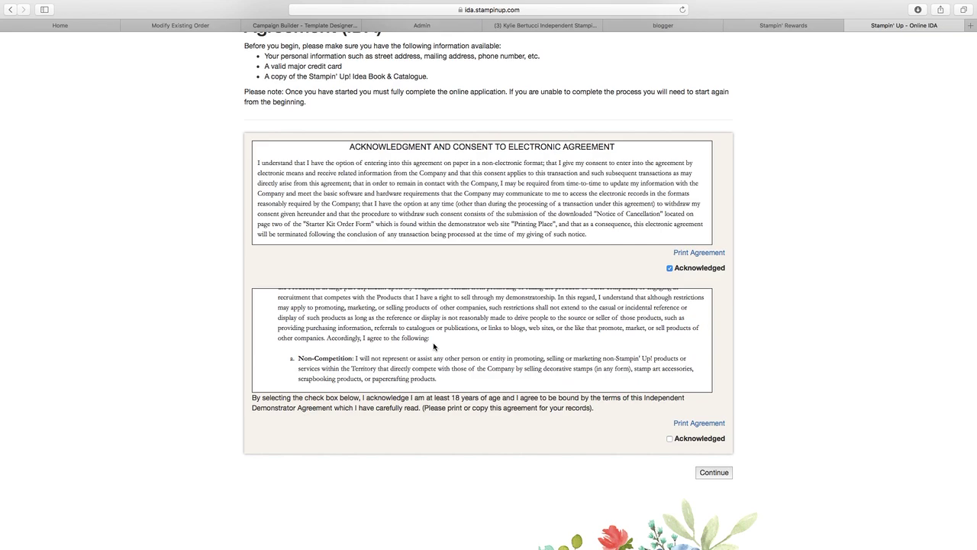
pyautogui.scroll(-5, 433, 346)
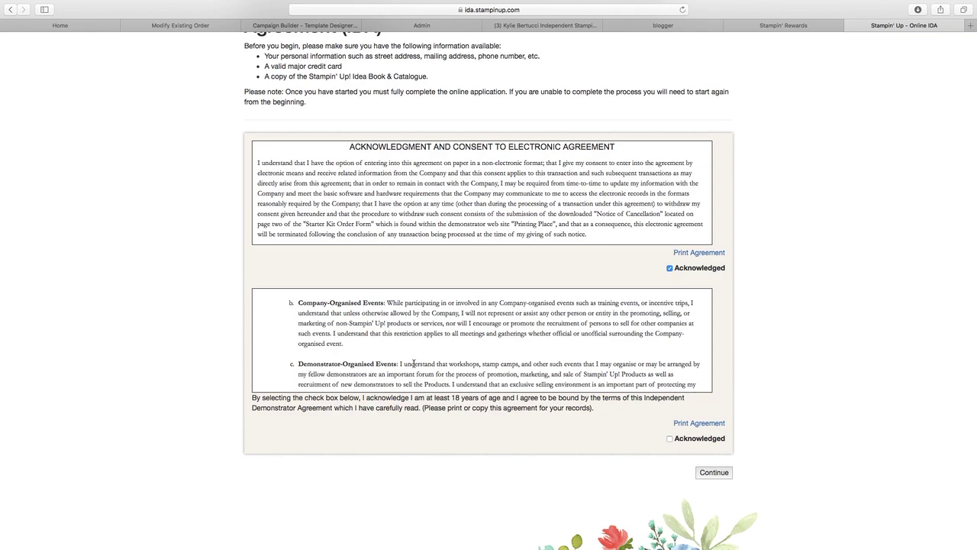
pyautogui.scroll(-5, 413, 363)
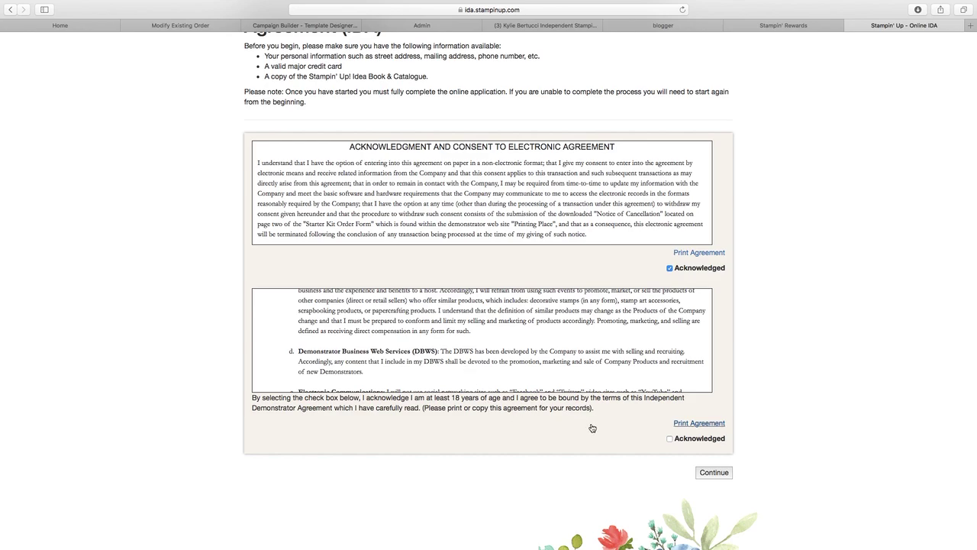
# - Acknowledge the Independent Demonstrator Agreement, continue, and choose the $169.00 Starter Kit
pyautogui.click(671, 439)
pyautogui.click(716, 478)
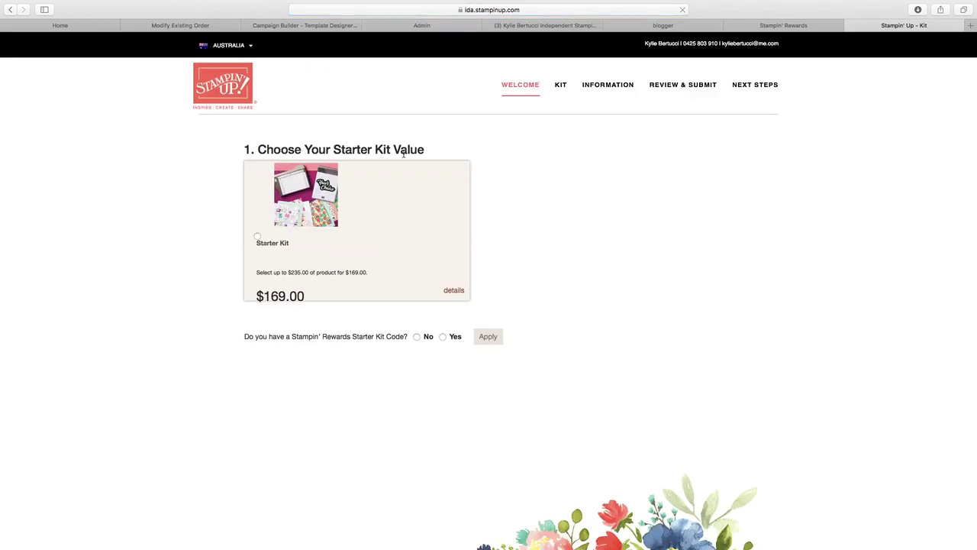
pyautogui.click(258, 239)
pyautogui.click(455, 292)
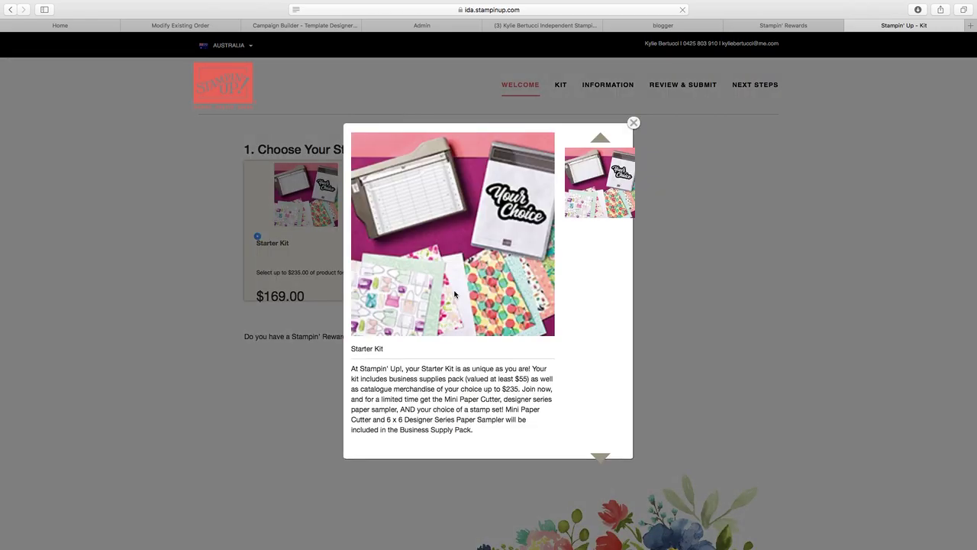
pyautogui.scroll(-1, 500, 346)
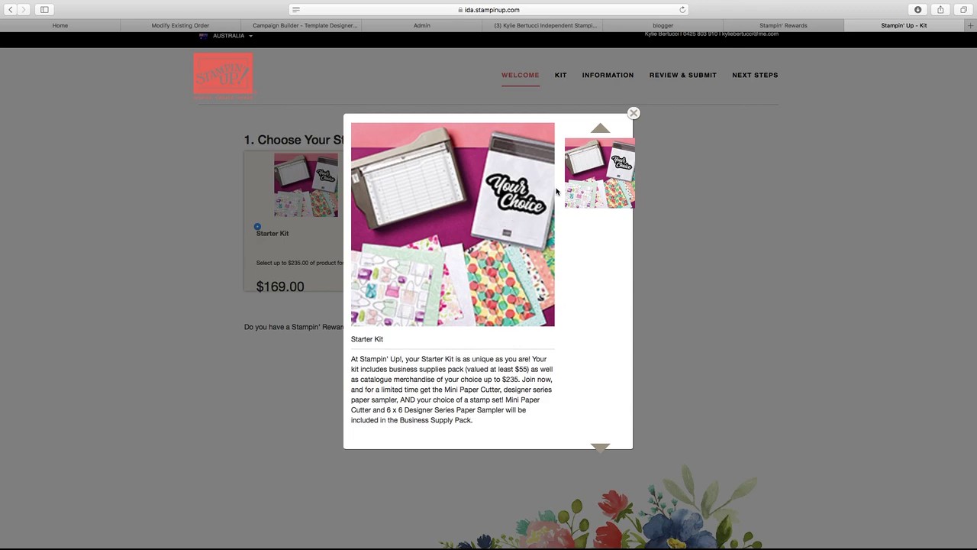
pyautogui.click(633, 114)
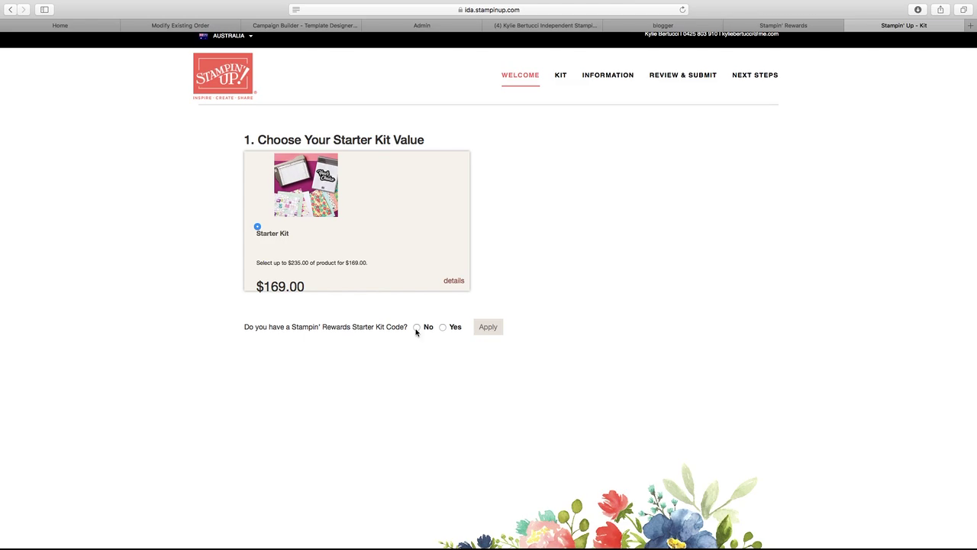
# - Answer No to the Stampin' Rewards Starter Kit Code question and apply it
pyautogui.click(416, 328)
pyautogui.click(489, 330)
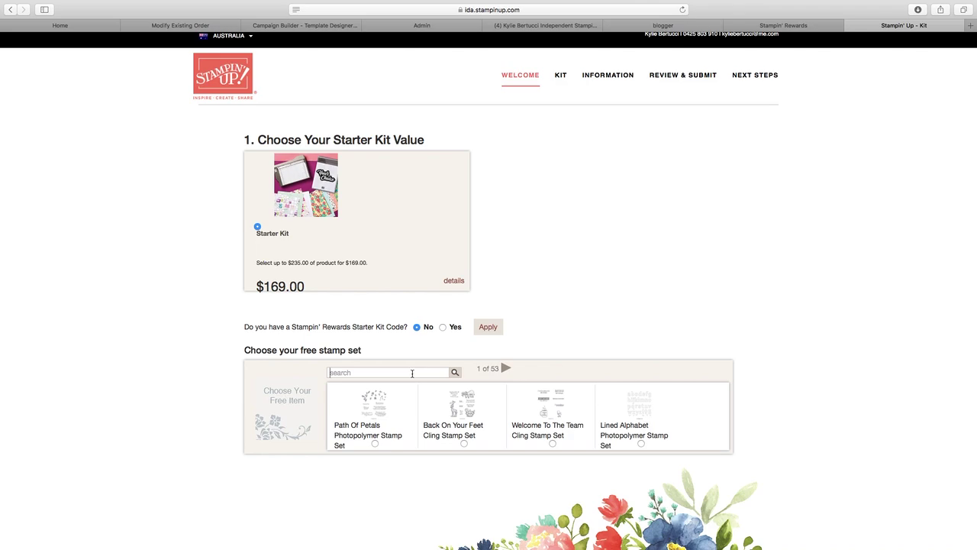
# - Search free stamp sets for 'flourishing', review Flourishing Phrases, then change the search to 'itty bitty'
pyautogui.click(413, 373)
pyautogui.write('flourishing')
pyautogui.press('Return')
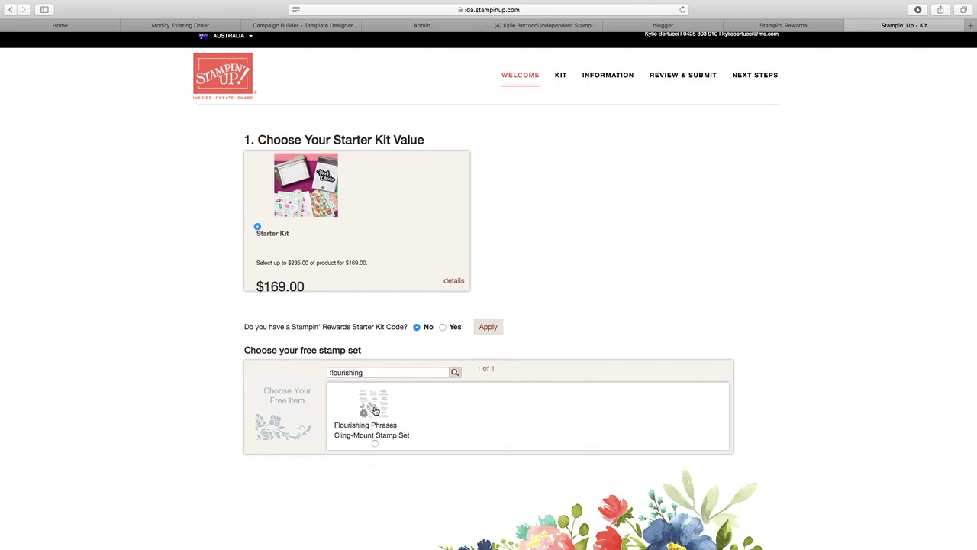
pyautogui.click(375, 412)
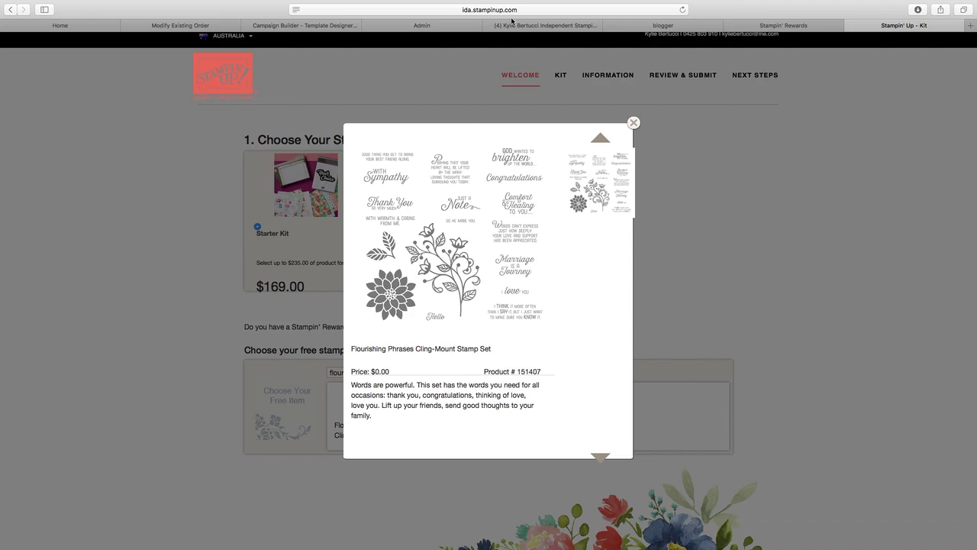
pyautogui.click(634, 122)
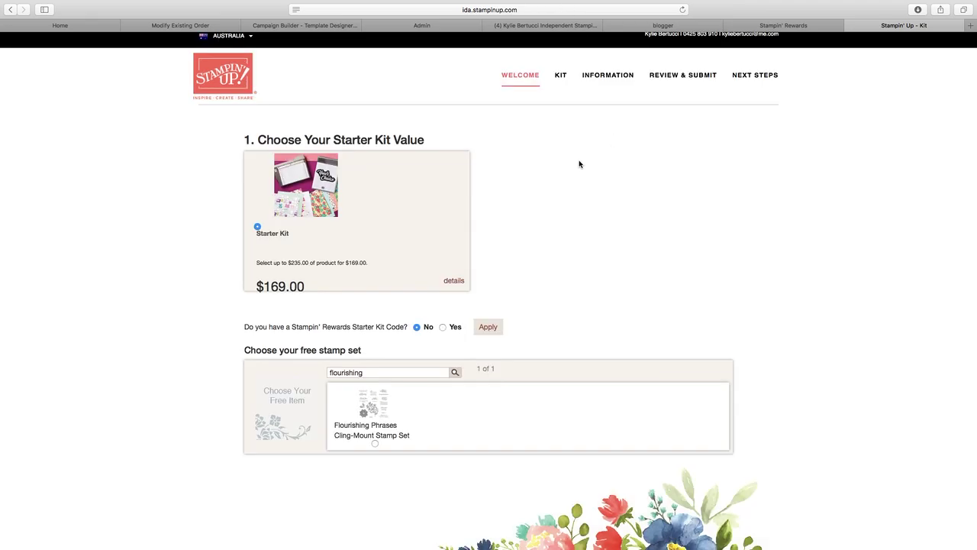
pyautogui.doubleClick(377, 372)
pyautogui.write('itty bitty')
# - Run the 'itty bitty' search and review the Itty Bitty Greetings Cling-Mount Stamp Set details
pyautogui.press('Return')
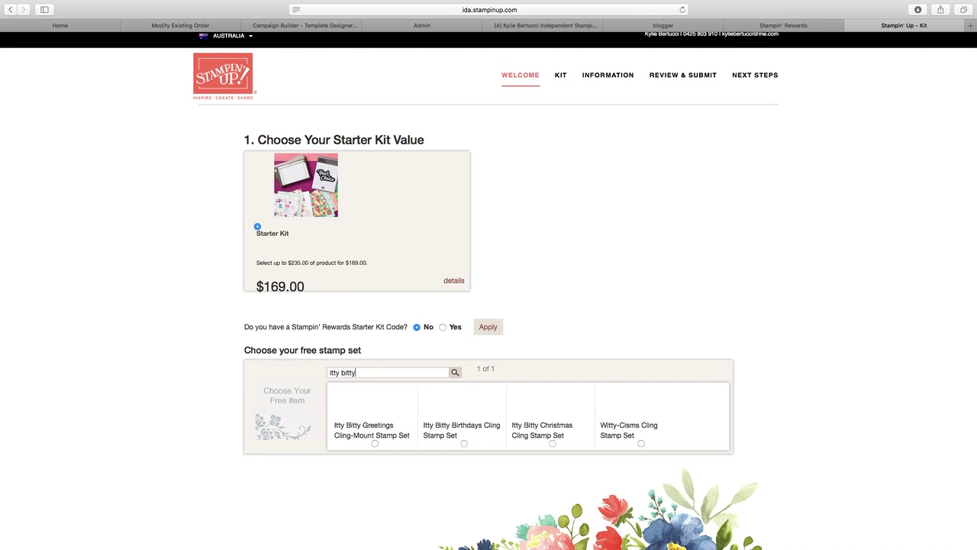
pyautogui.click(375, 416)
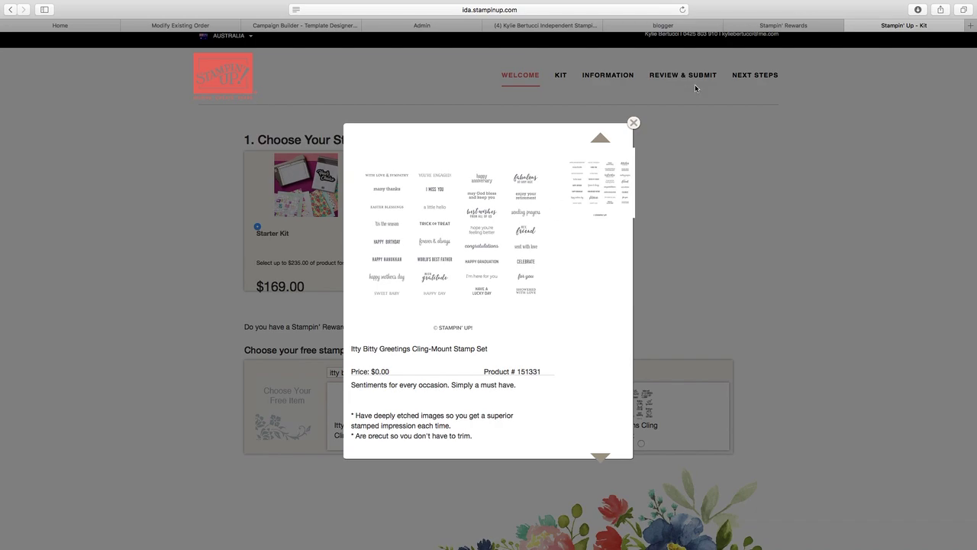
pyautogui.click(634, 122)
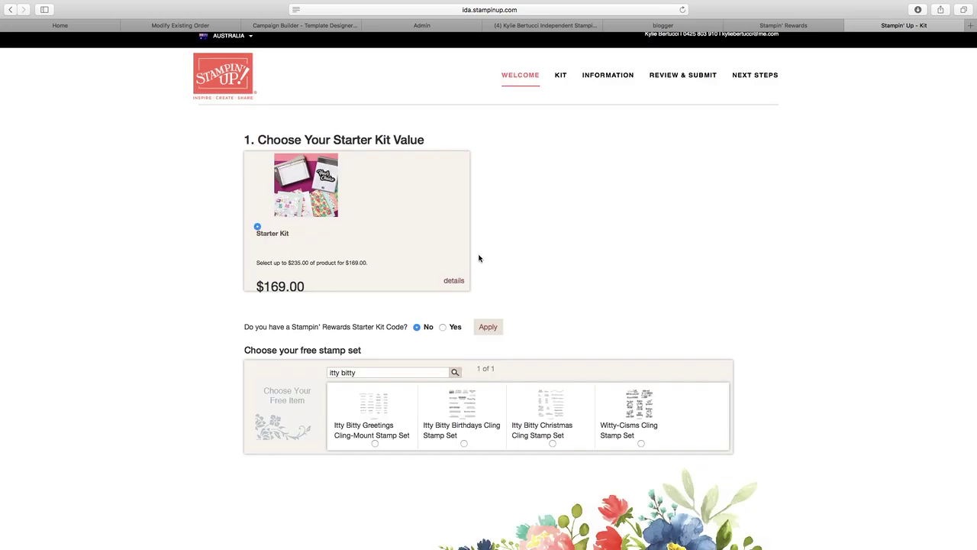
# - Choose Itty Bitty Greetings as the free stamp set and claim the free Business Supplies Pack
pyautogui.click(374, 444)
pyautogui.scroll(-5, 378, 420)
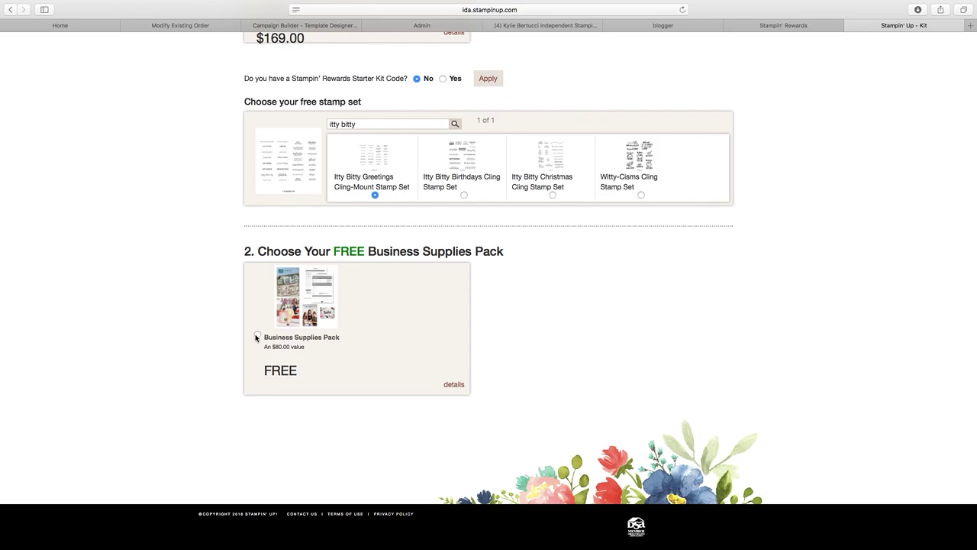
pyautogui.click(257, 336)
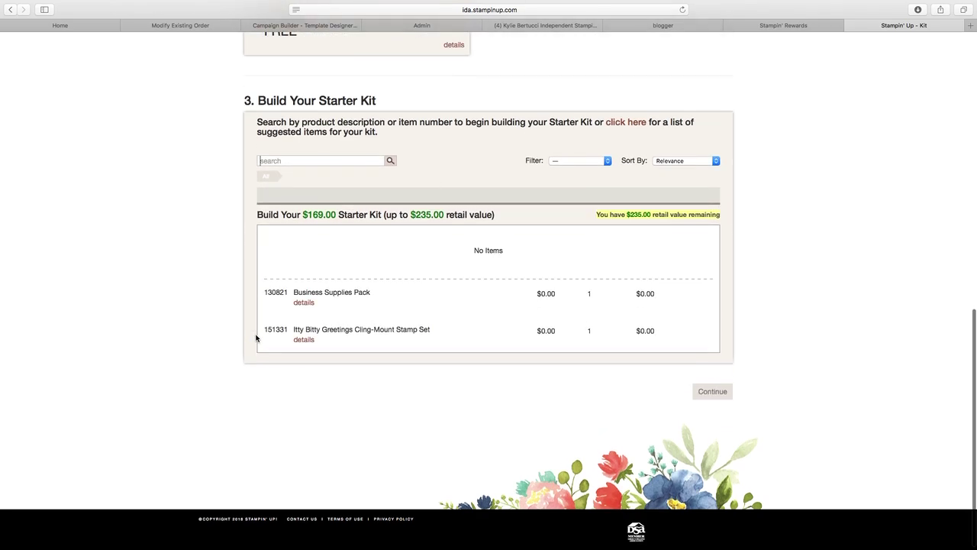
pyautogui.scroll(5, 257, 336)
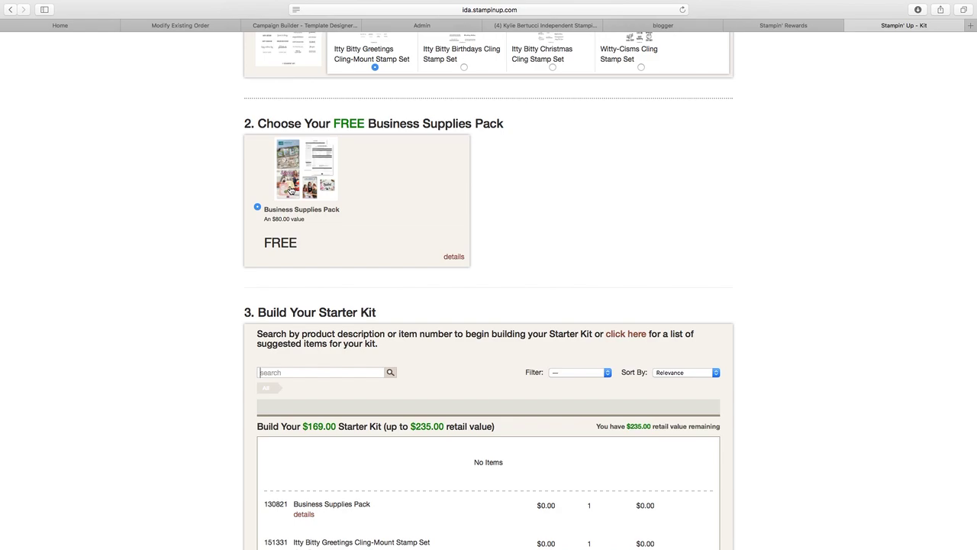
pyautogui.scroll(-3, 290, 190)
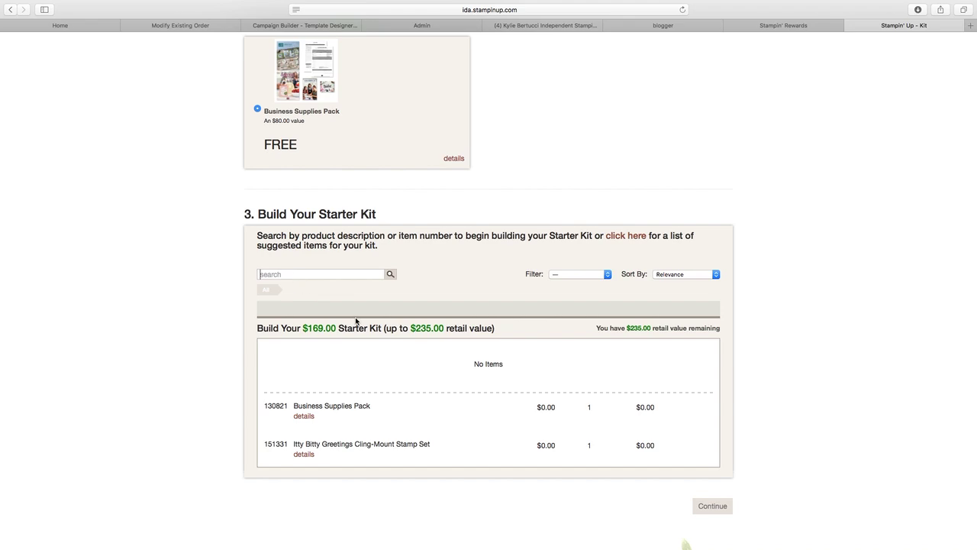
pyautogui.moveTo(386, 328); pyautogui.dragTo(494, 329)
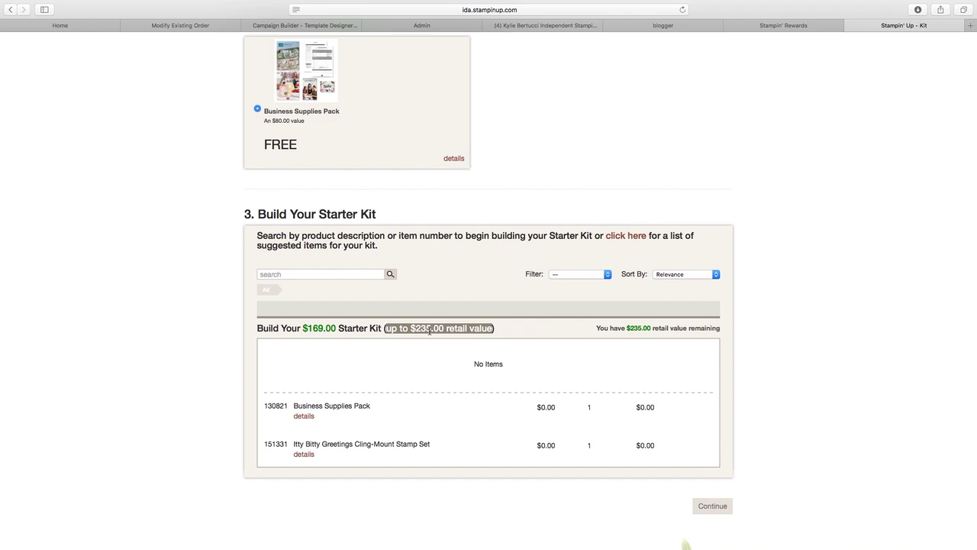
pyautogui.click(349, 274)
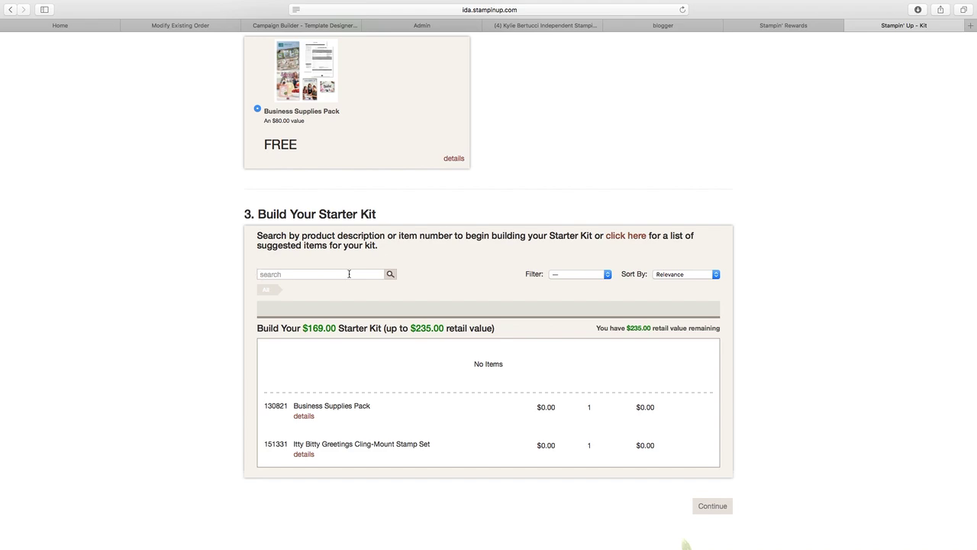
# - Search item 153934, review the Parisian Blossoms Suite Bundle, and add it to the kit
pyautogui.write('153934')
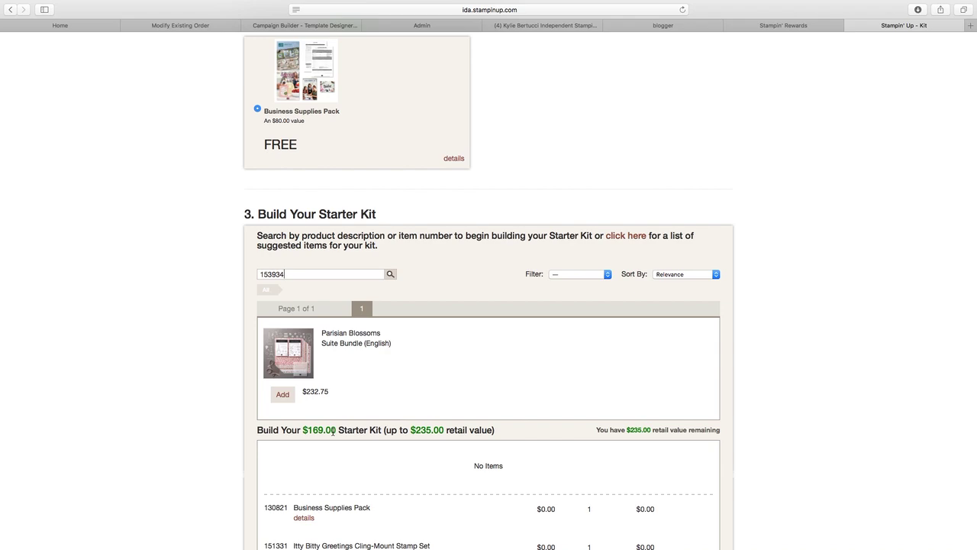
pyautogui.click(293, 370)
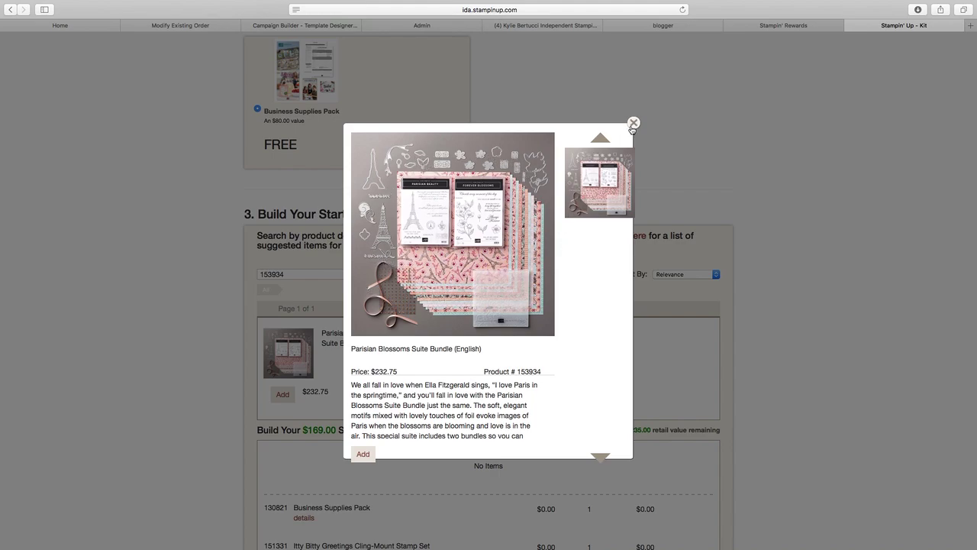
pyautogui.click(633, 124)
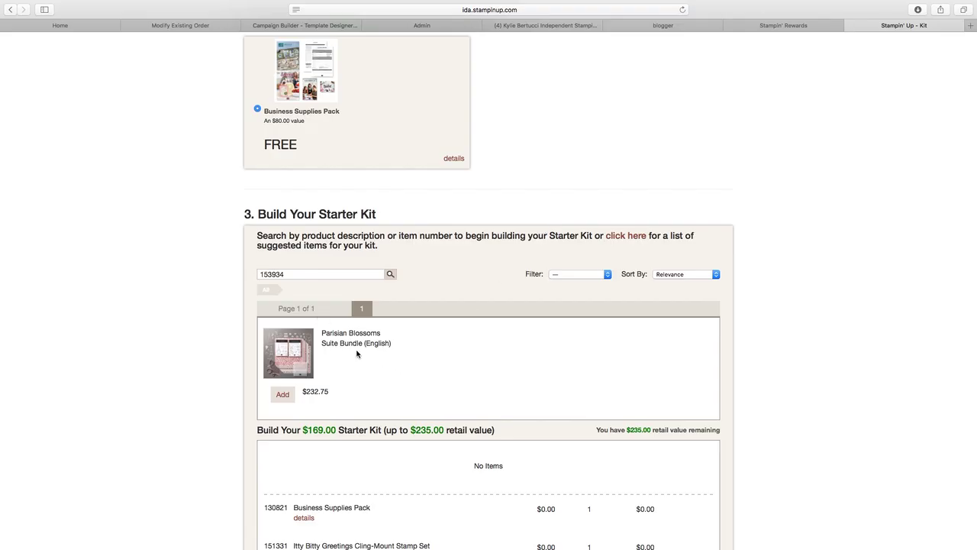
pyautogui.scroll(-2, 356, 354)
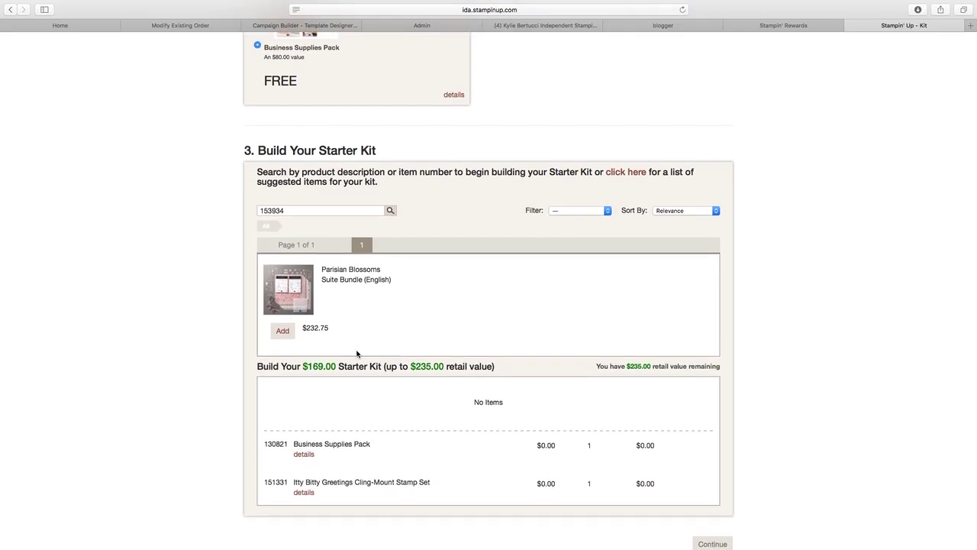
pyautogui.click(283, 331)
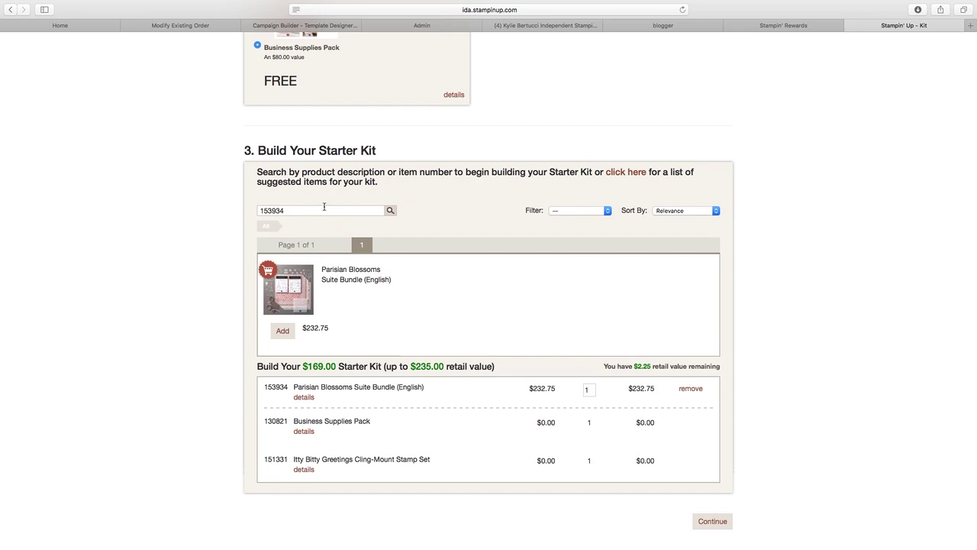
pyautogui.click(573, 212)
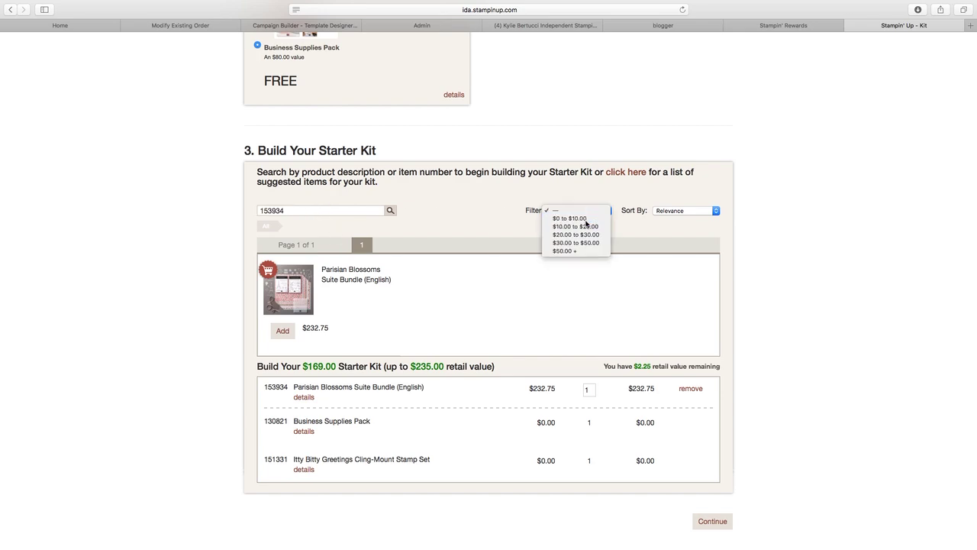
# - Clear the item search and list $0 to $10.00 products sorted by Price, low to high
pyautogui.click(569, 219)
pyautogui.click(320, 208)
pyautogui.press('BackSpace')
pyautogui.click(569, 210)
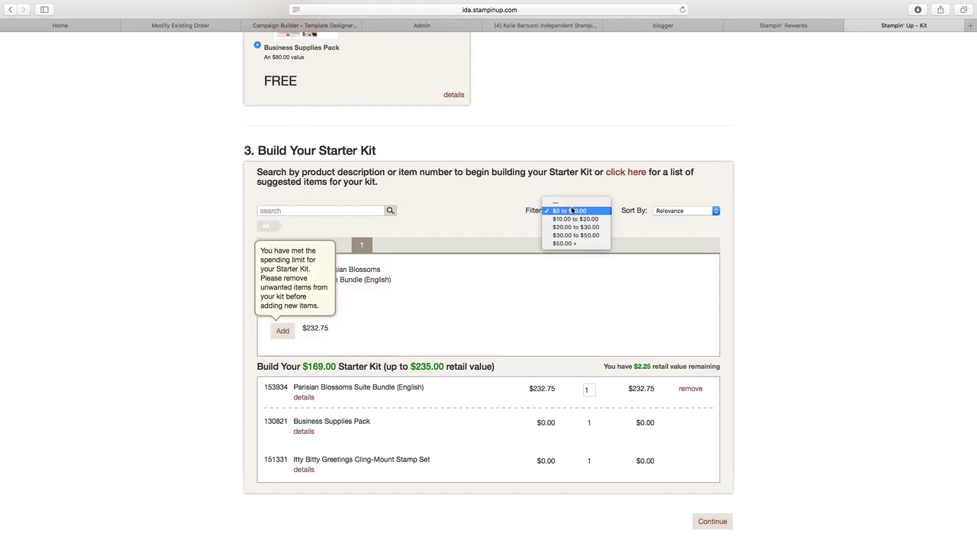
pyautogui.click(571, 212)
pyautogui.click(390, 212)
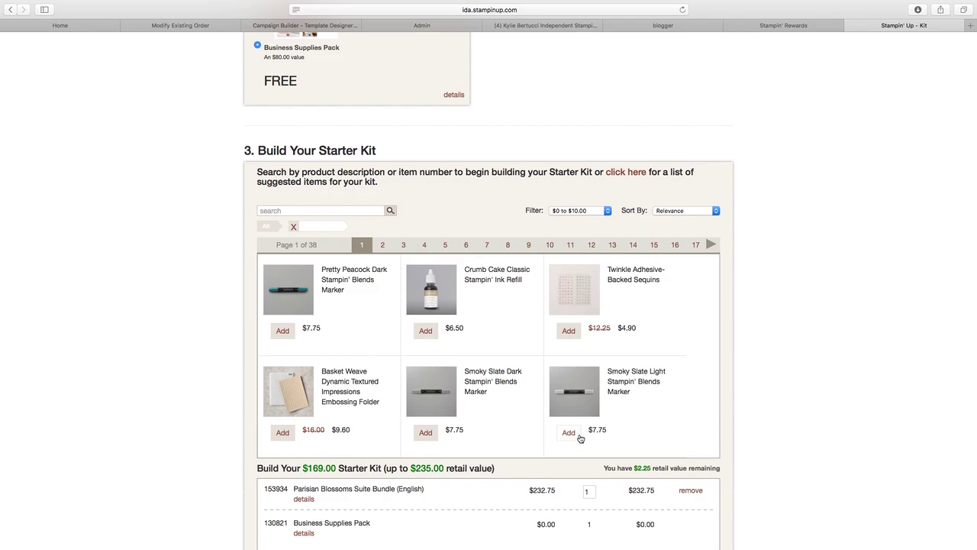
pyautogui.click(668, 209)
pyautogui.click(682, 216)
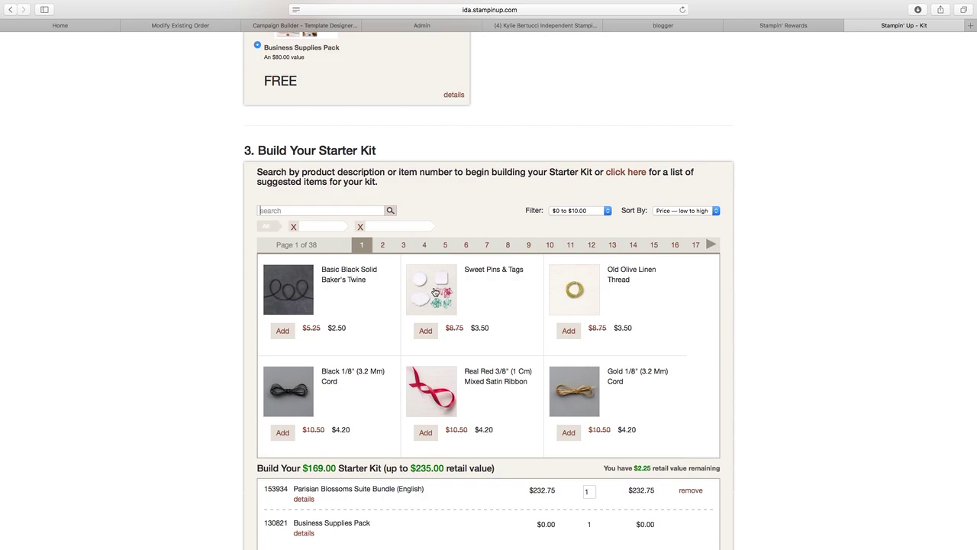
pyautogui.scroll(-3, 434, 293)
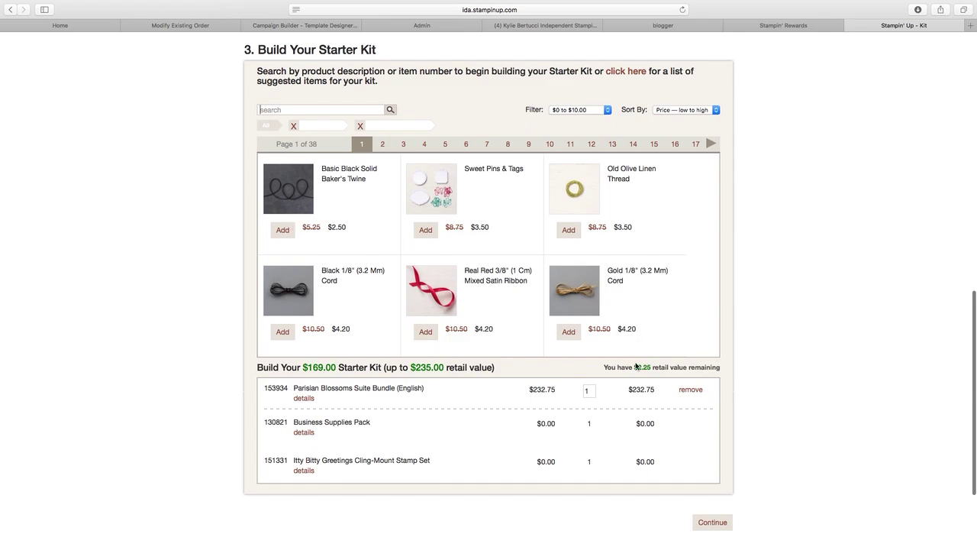
pyautogui.scroll(-1, 643, 367)
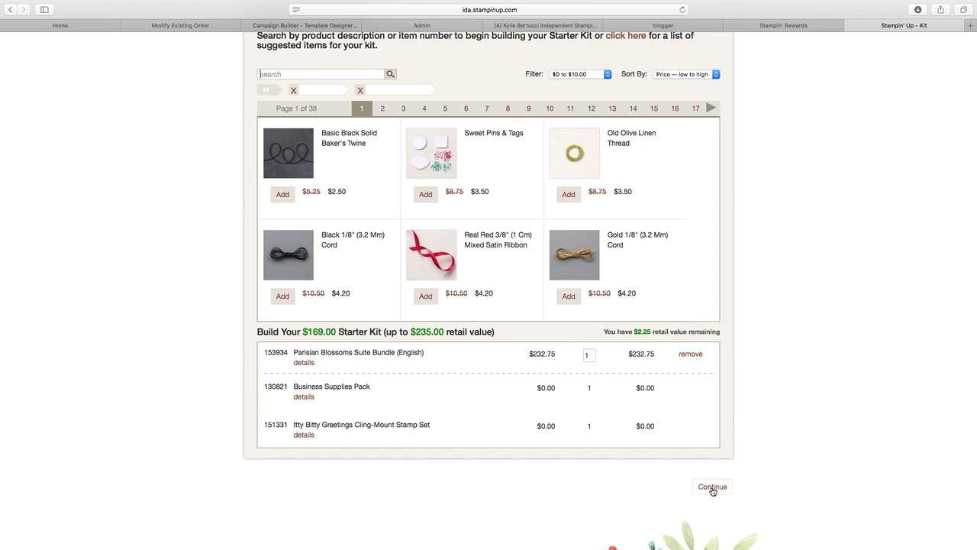
pyautogui.click(712, 489)
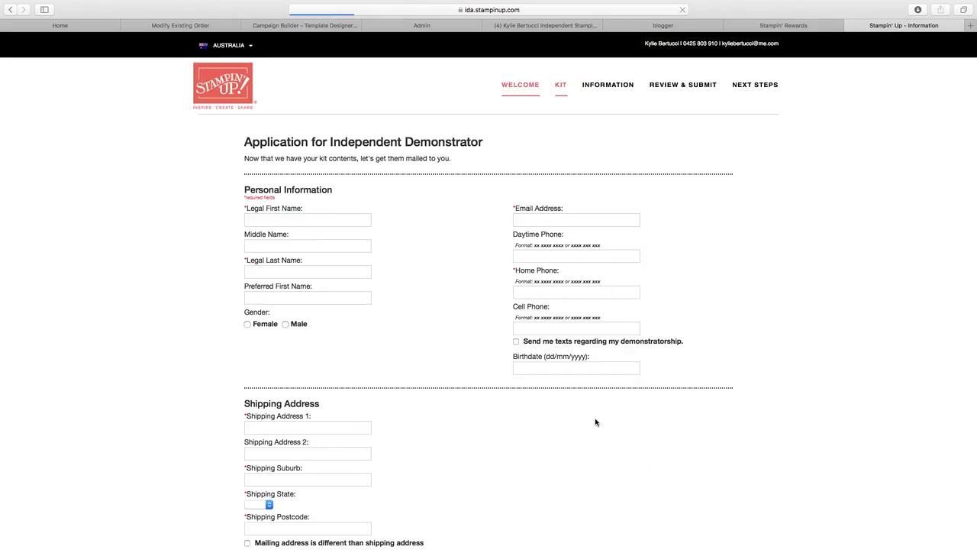
pyautogui.click(279, 219)
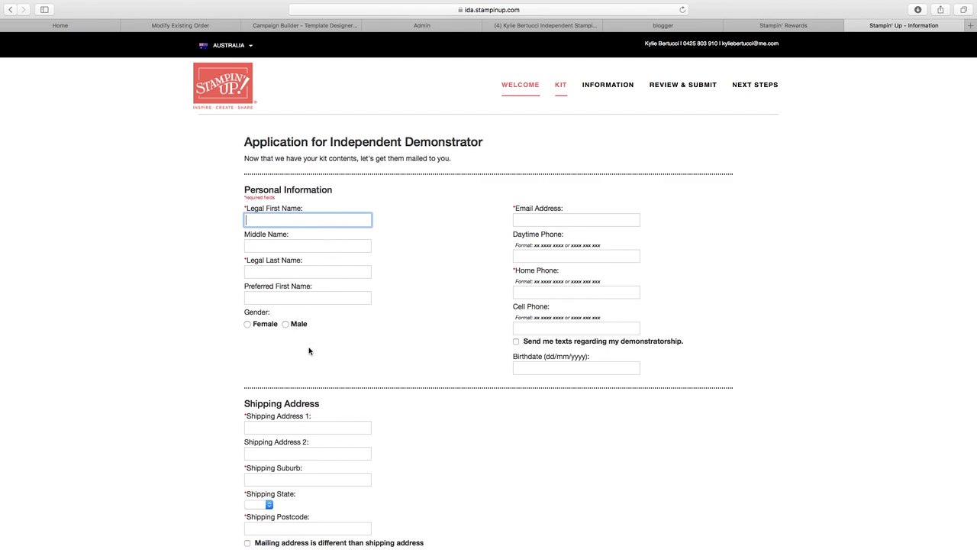
pyautogui.click(530, 366)
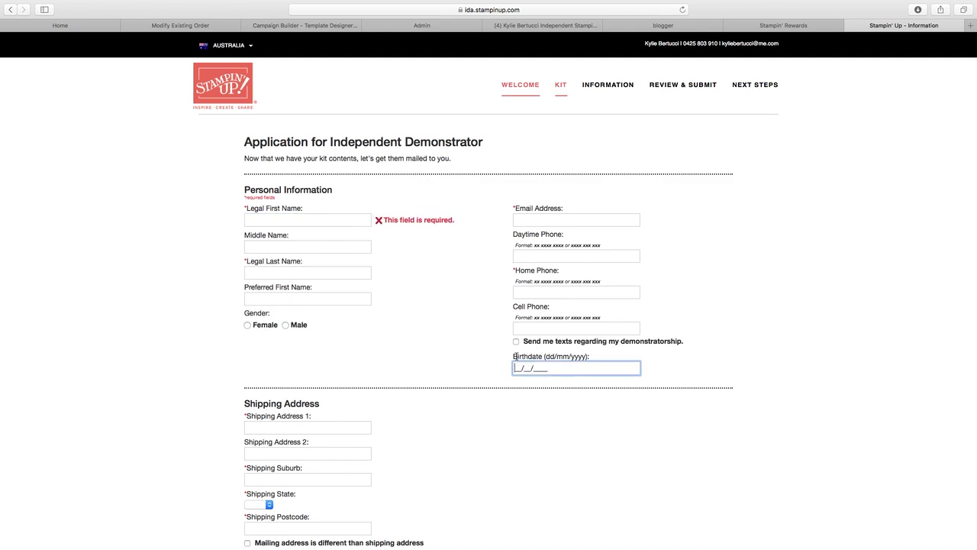
pyautogui.scroll(-5, 362, 355)
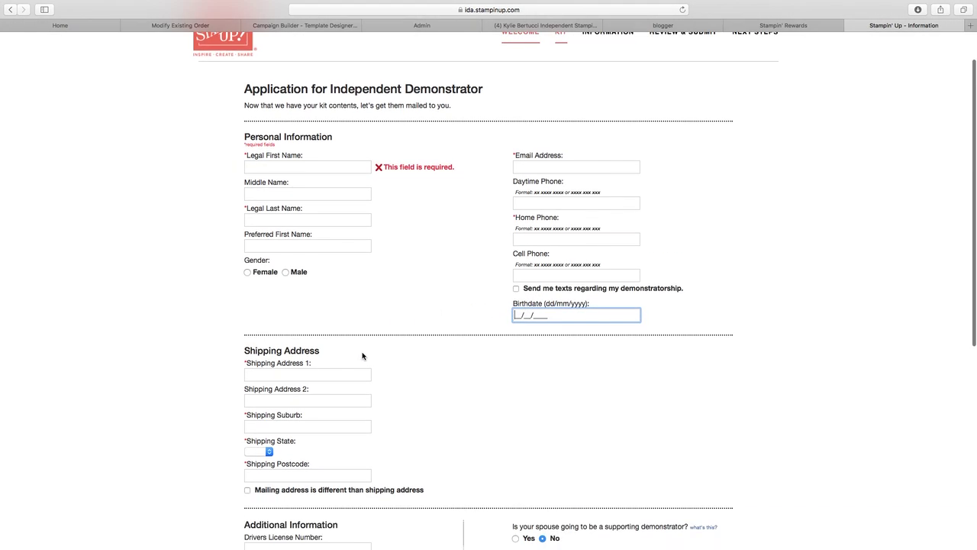
pyautogui.scroll(-2, 362, 352)
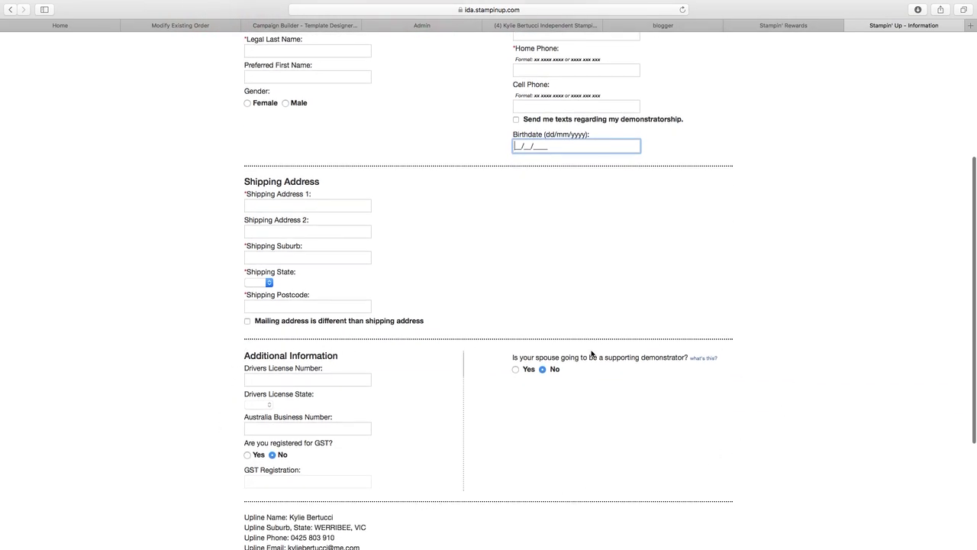
pyautogui.scroll(-2, 507, 365)
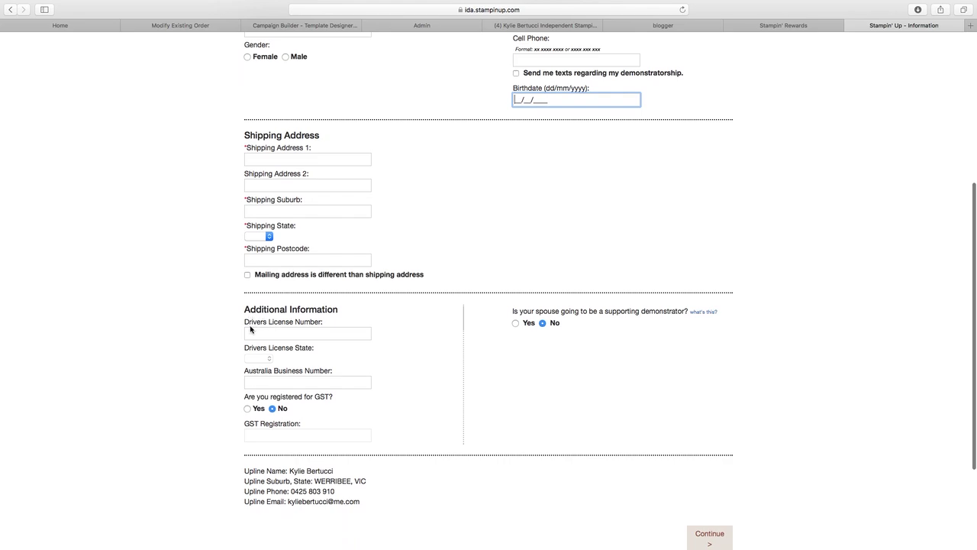
pyautogui.click(257, 333)
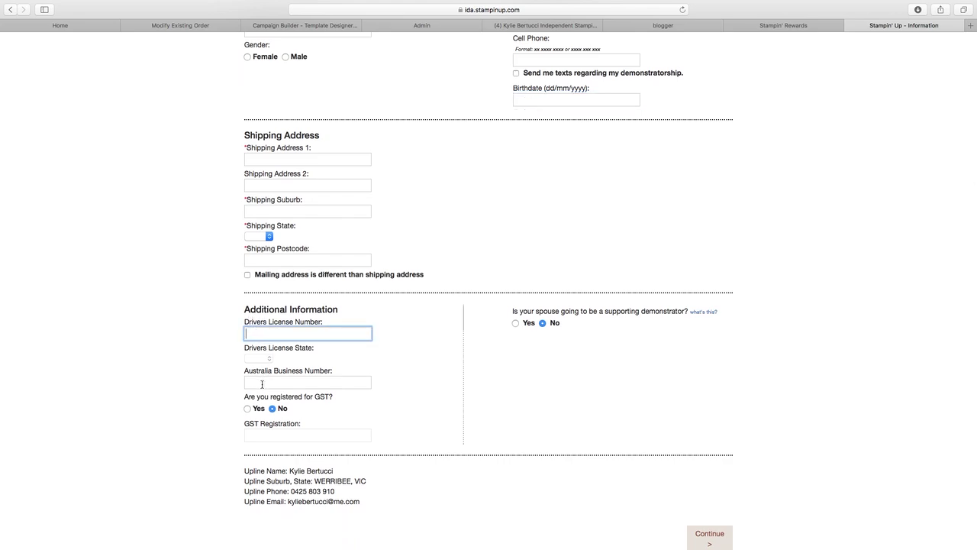
pyautogui.click(262, 384)
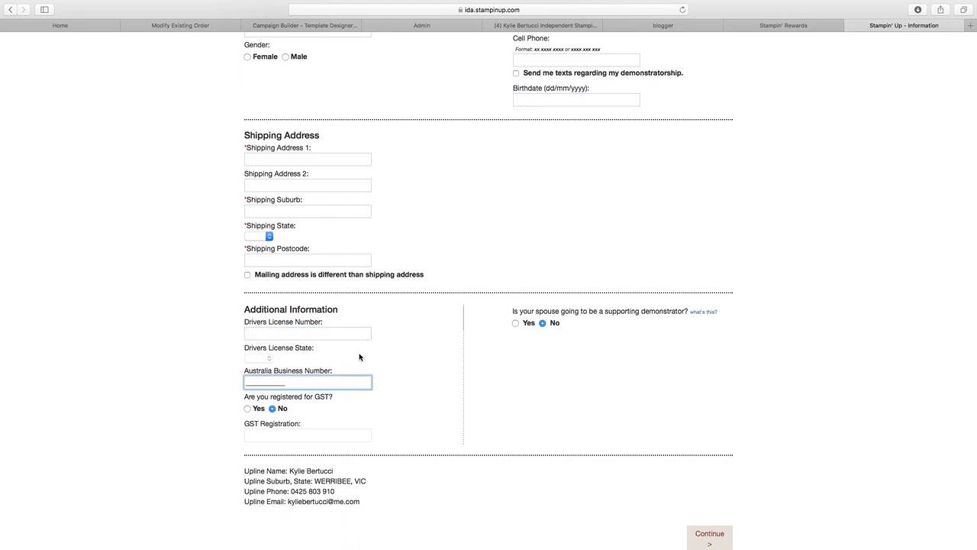
pyautogui.click(305, 436)
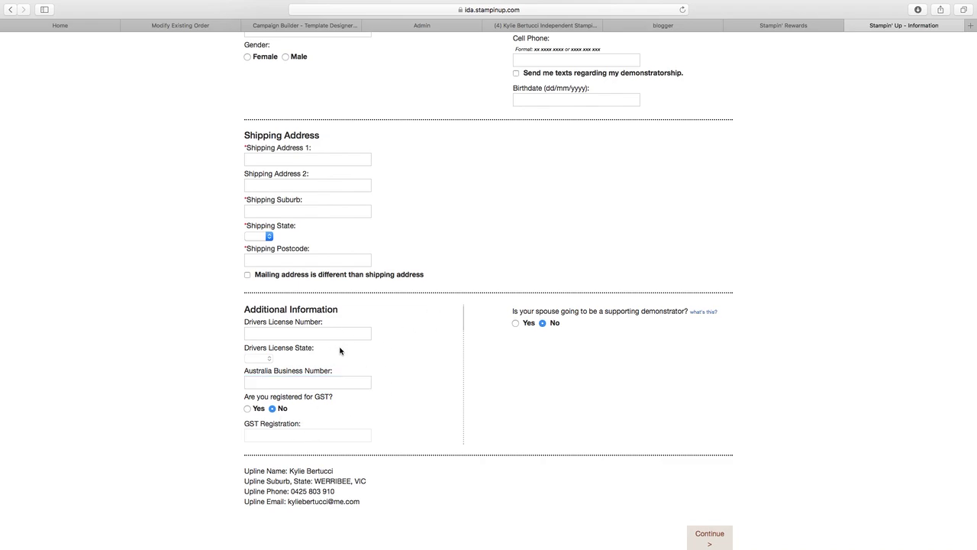
pyautogui.scroll(7, 340, 350)
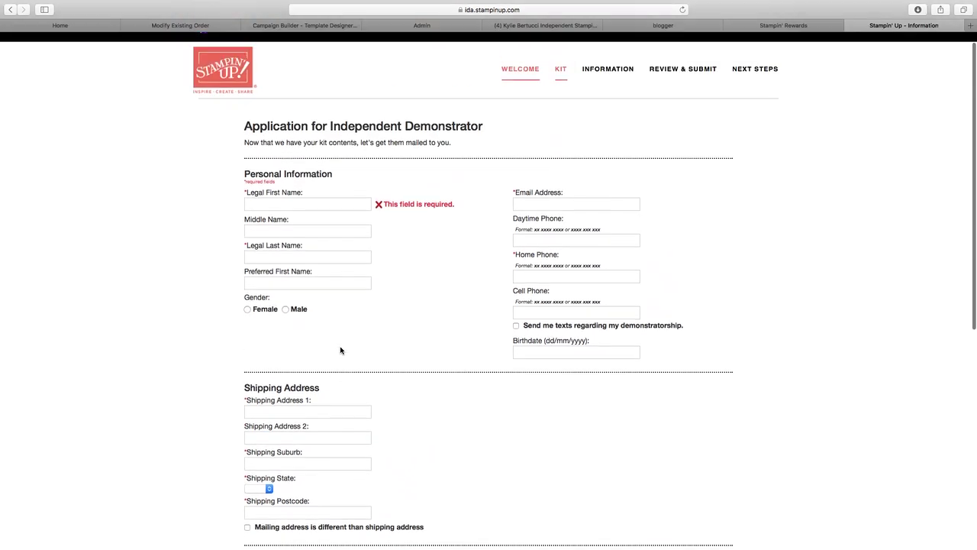
# - Enter the applicant's legal first and last names and preferred first name, and select Female
pyautogui.click(272, 219)
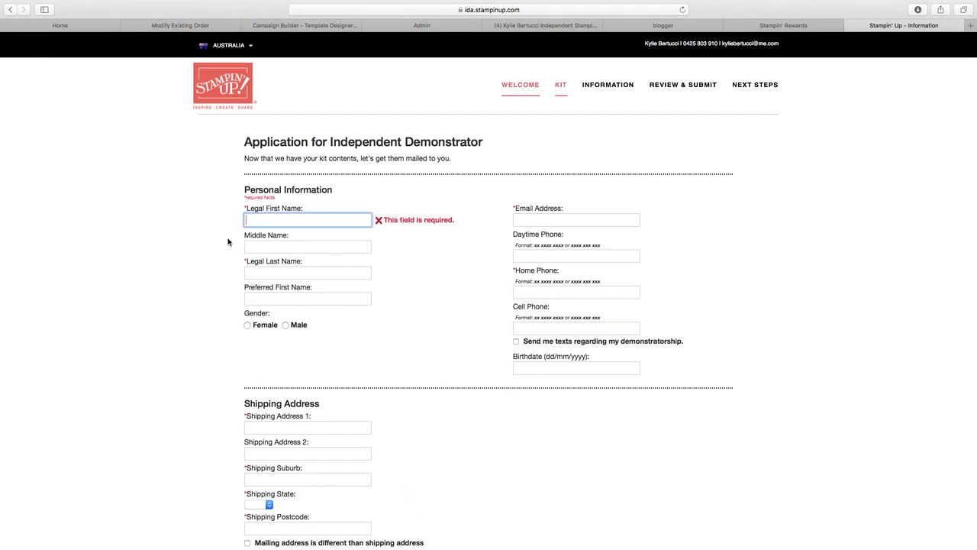
pyautogui.press('Tab')
pyautogui.press('Tab')
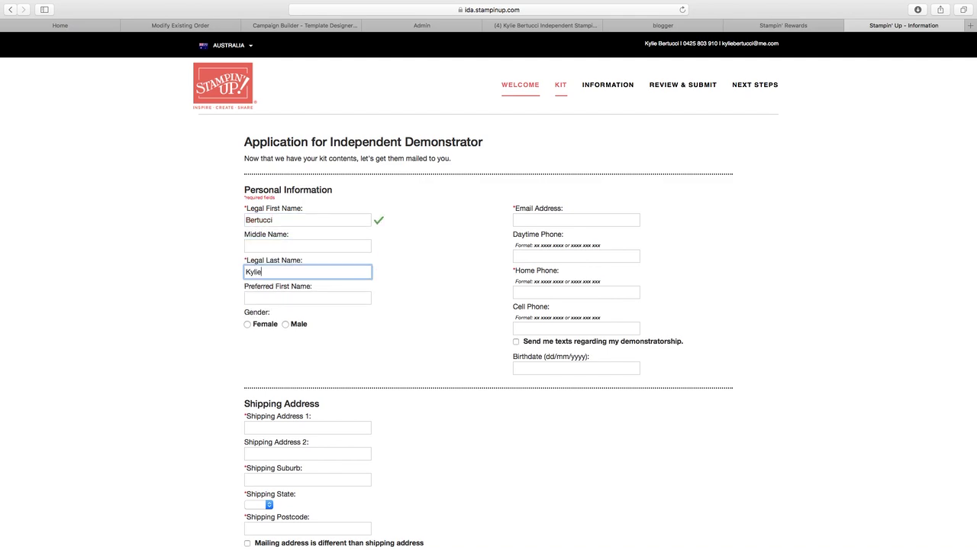
pyautogui.press('Tab')
pyautogui.write('Kylie')
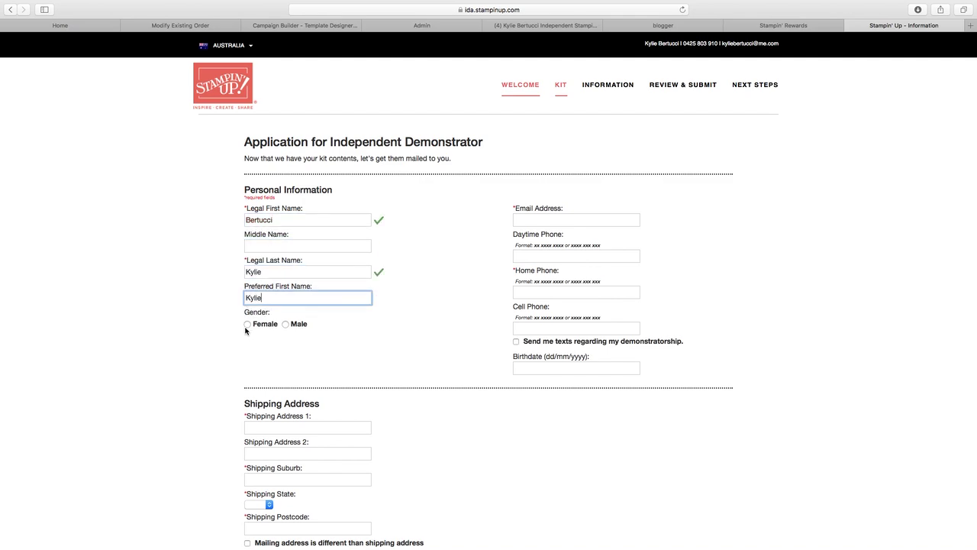
pyautogui.click(247, 325)
# - Enter the applicant's e-mail address, daytime phone number and home phone number
pyautogui.click(568, 219)
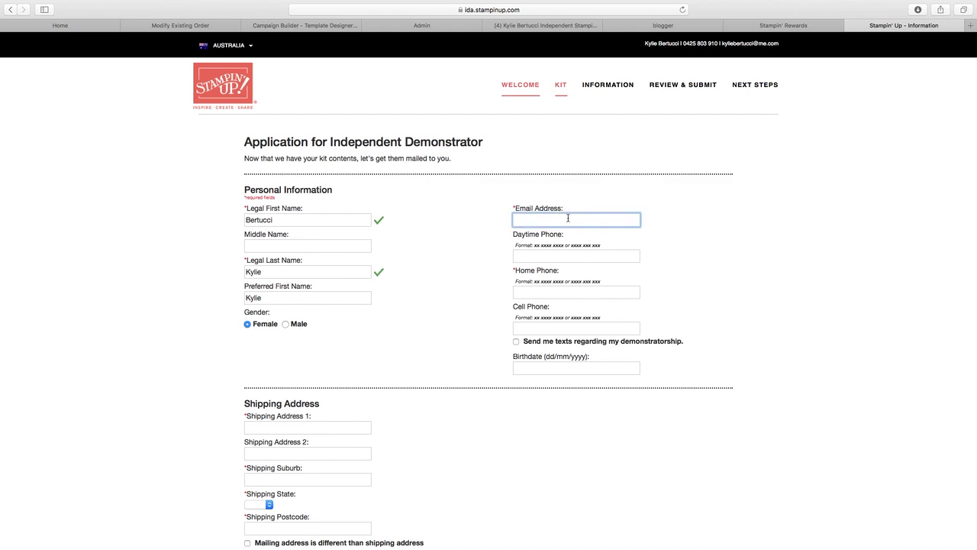
pyautogui.press('Tab')
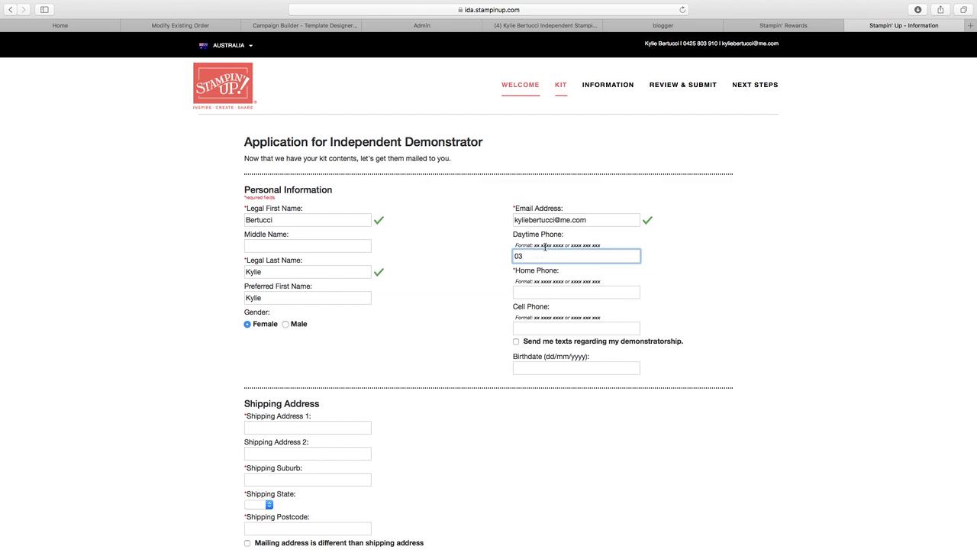
pyautogui.write('9745 5555')
pyautogui.click(552, 294)
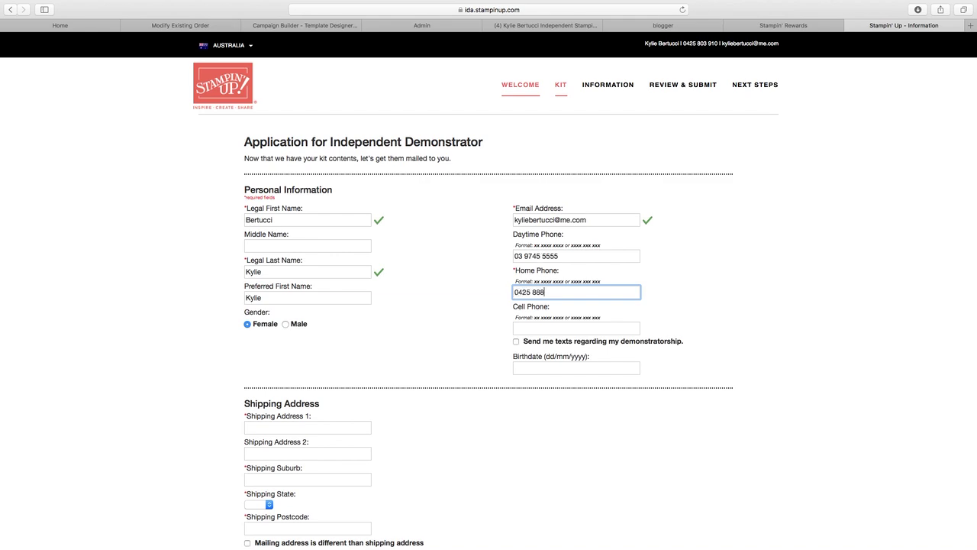
pyautogui.write('444')
pyautogui.moveTo(570, 281); pyautogui.dragTo(609, 284)
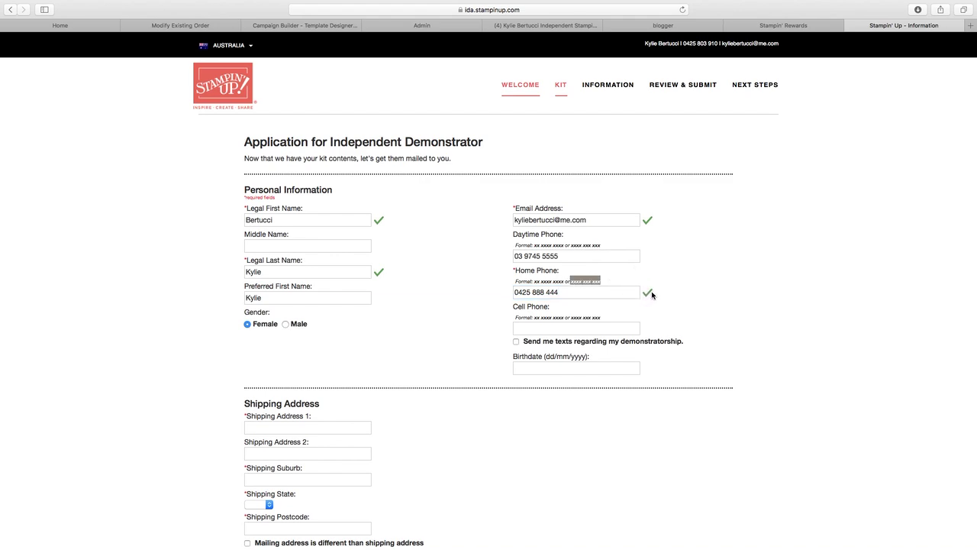
# - Re-enter the home phone number with spaces in xxxx xxx xxx format so it validates
pyautogui.tripleClick(580, 292)
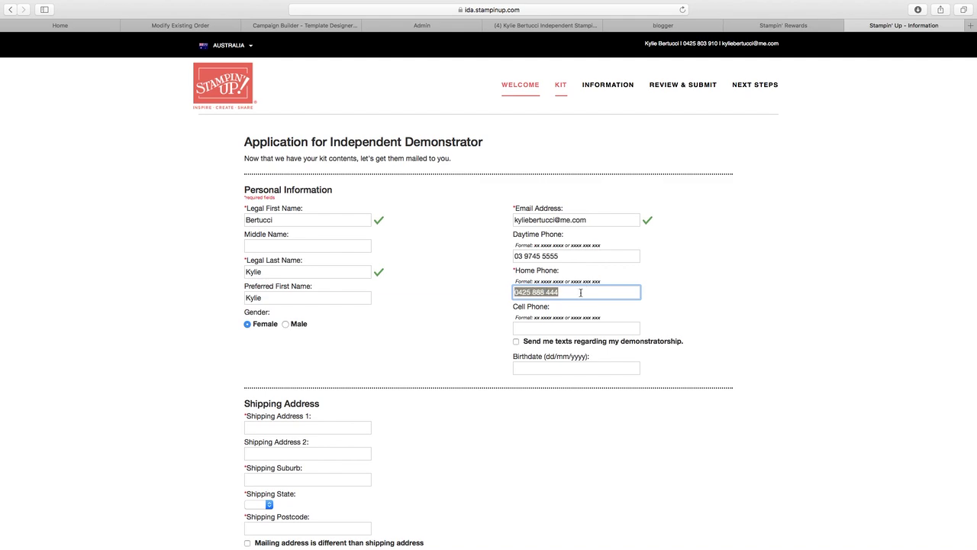
pyautogui.click(612, 326)
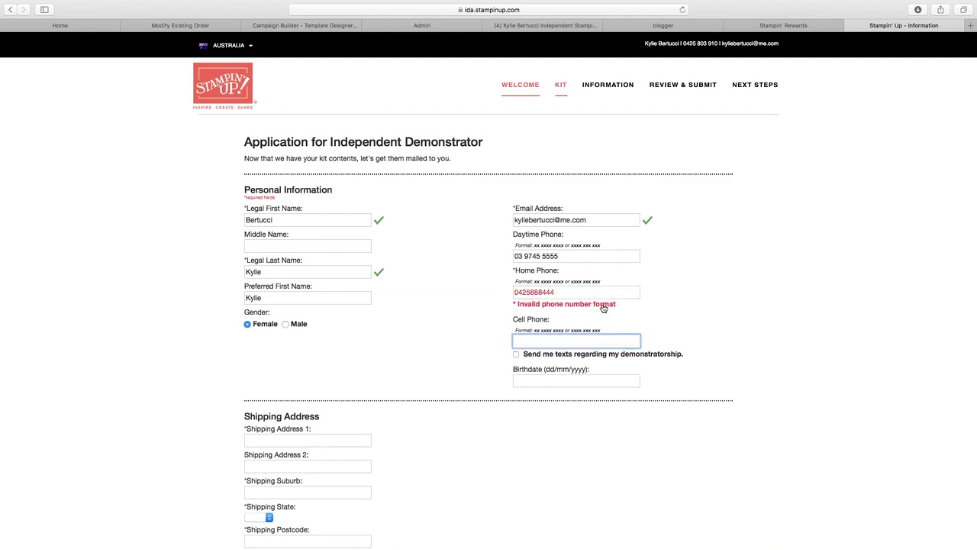
pyautogui.doubleClick(574, 295)
pyautogui.click(524, 294)
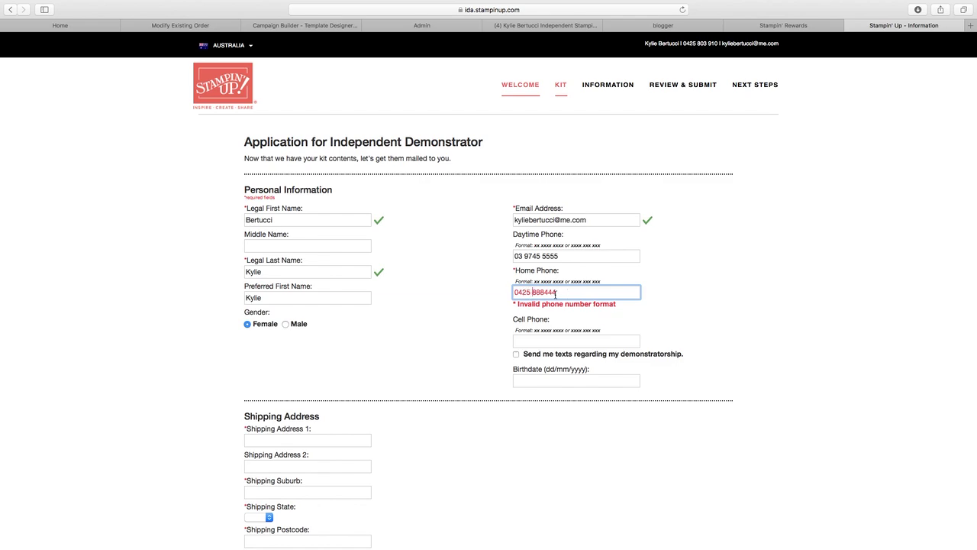
pyautogui.click(547, 294)
pyautogui.click(576, 336)
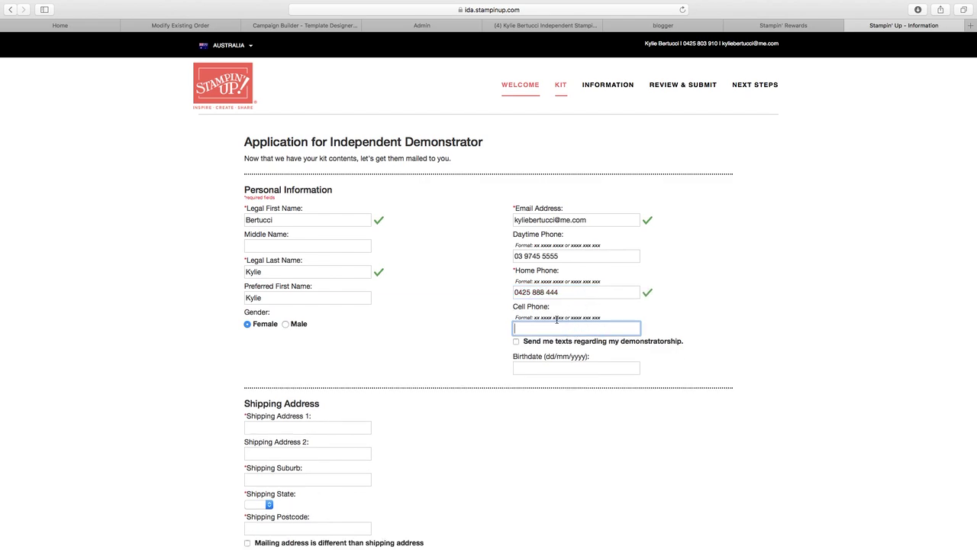
pyautogui.scroll(-2, 538, 294)
# - Tick 'Send me texts regarding my demonstratorship' and enter the cell phone number in spaced format
pyautogui.click(516, 290)
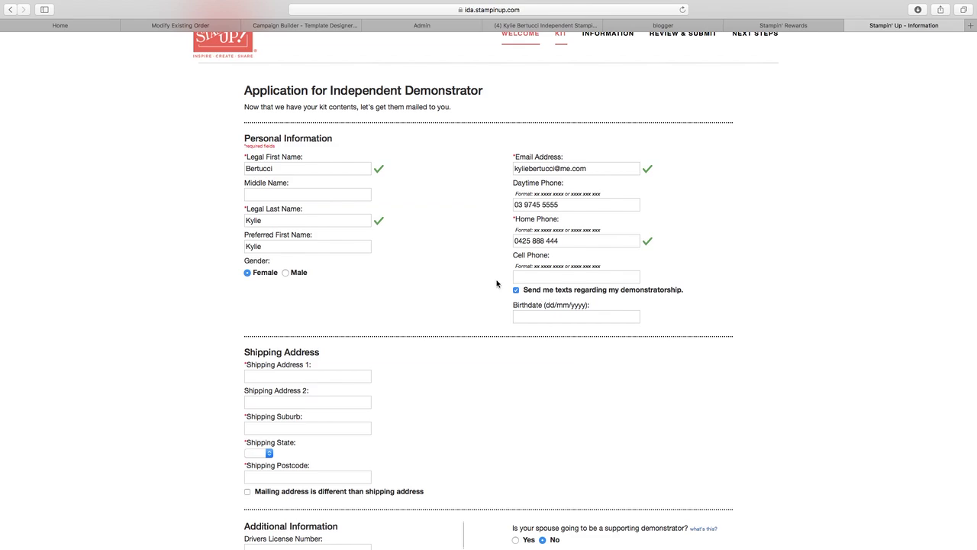
pyautogui.click(549, 274)
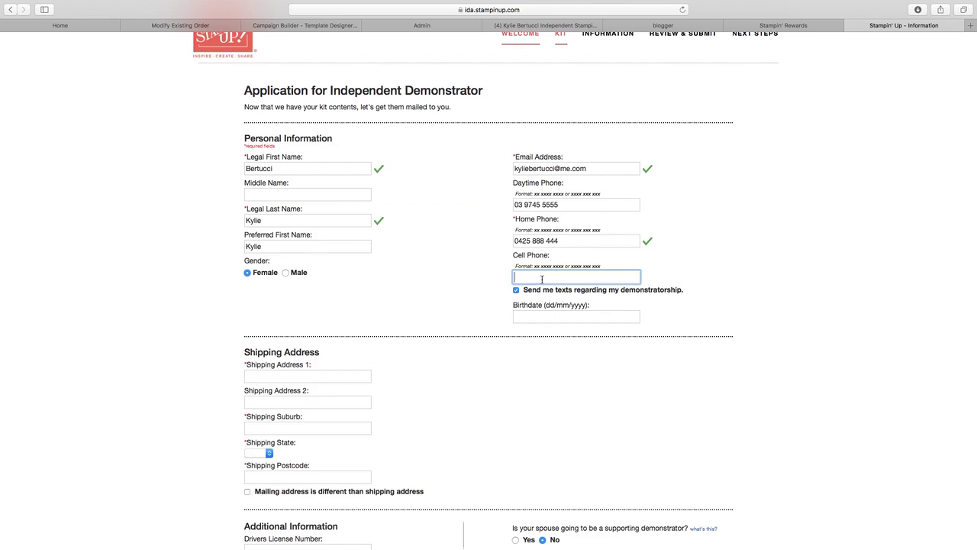
pyautogui.click(540, 310)
pyautogui.scroll(-2, 369, 306)
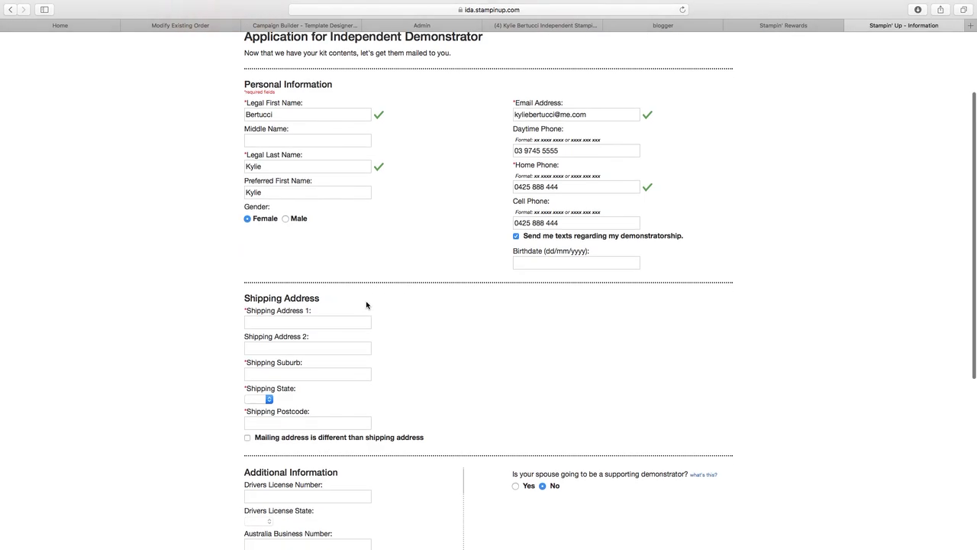
pyautogui.click(285, 323)
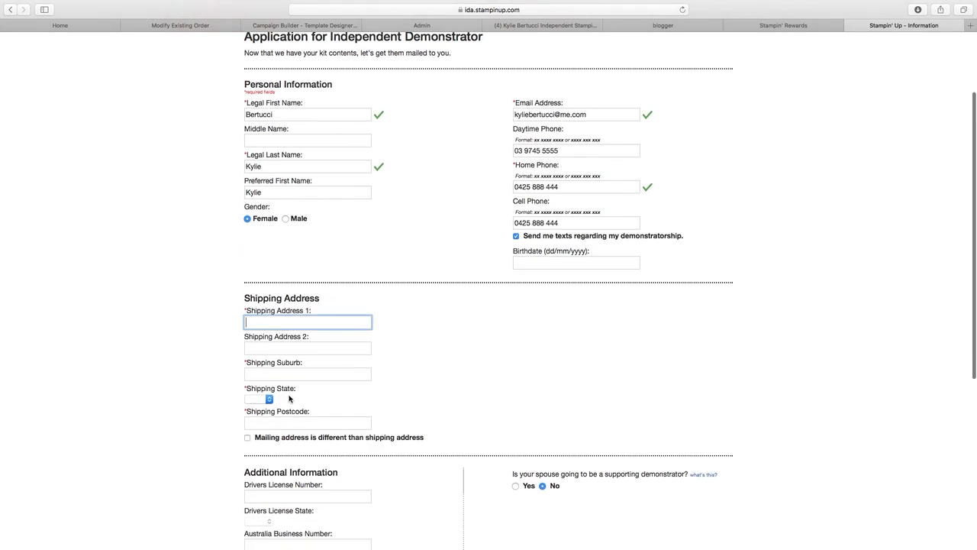
pyautogui.click(277, 114)
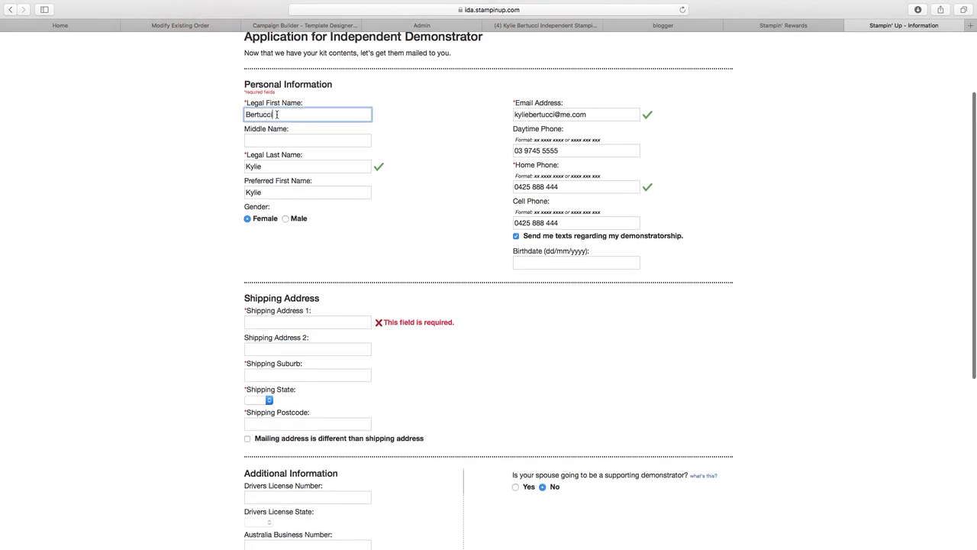
pyautogui.click(284, 168)
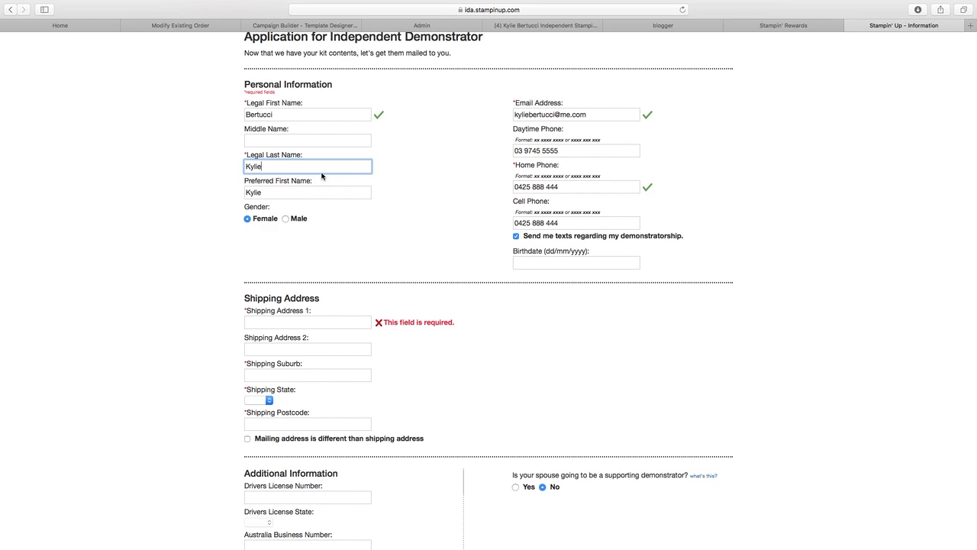
pyautogui.click(313, 322)
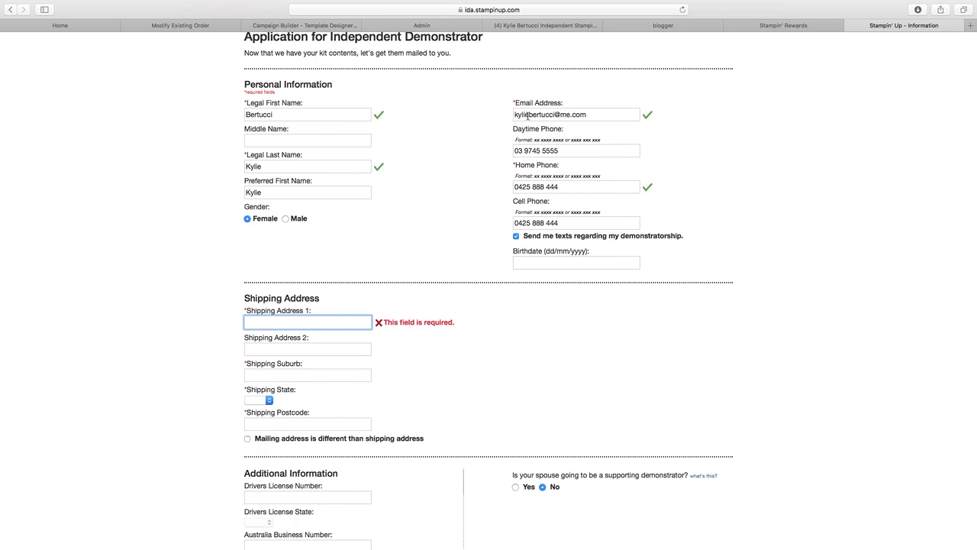
pyautogui.click(587, 113)
pyautogui.moveTo(586, 113); pyautogui.dragTo(511, 113)
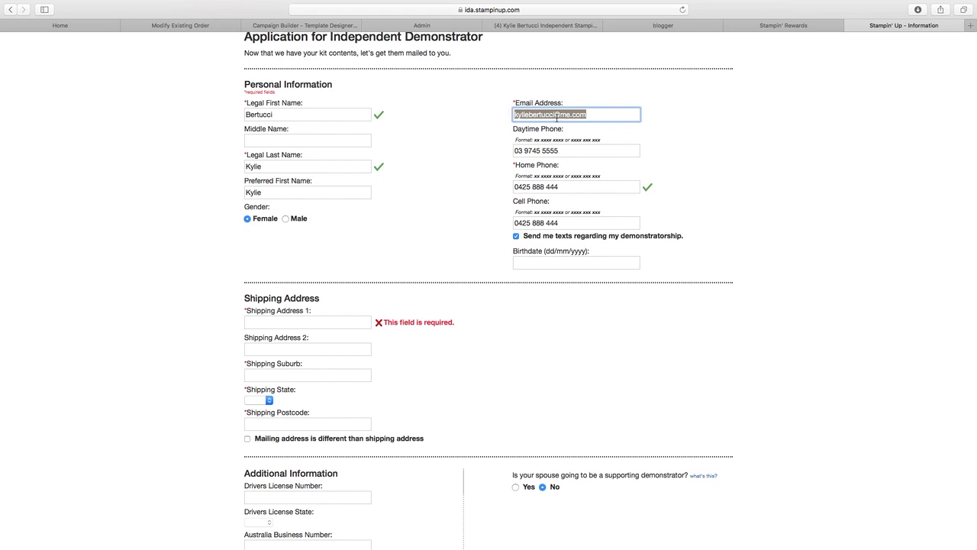
pyautogui.scroll(2, 556, 118)
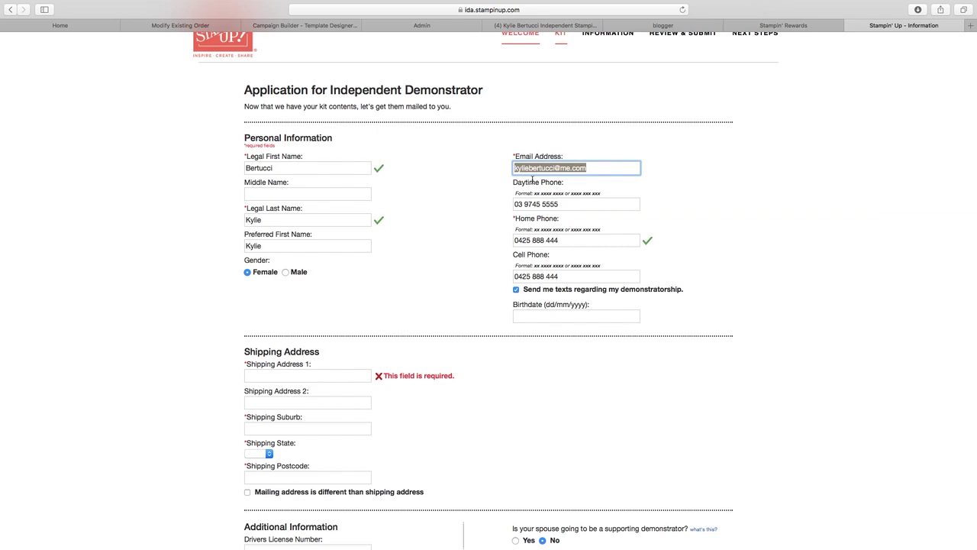
pyautogui.click(614, 169)
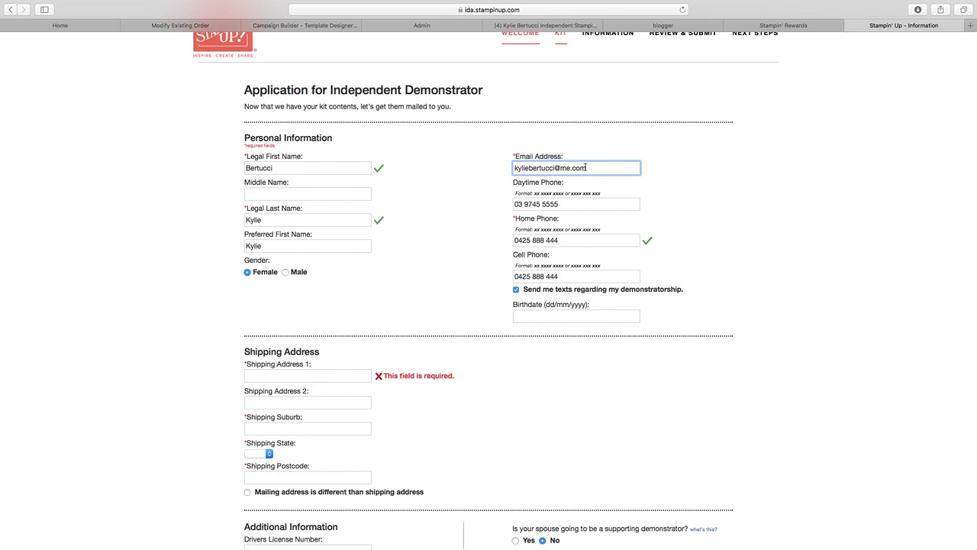
pyautogui.moveTo(586, 167); pyautogui.dragTo(492, 165)
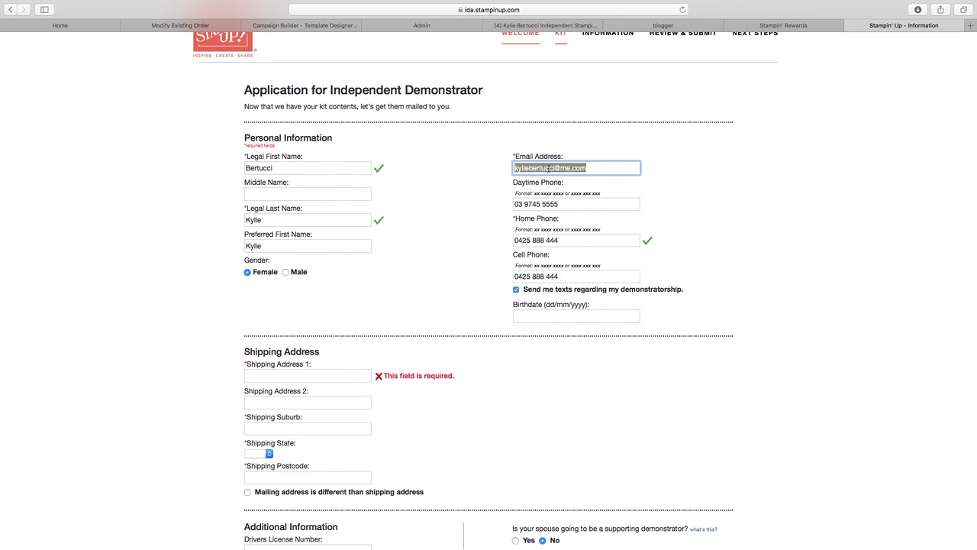
pyautogui.click(592, 168)
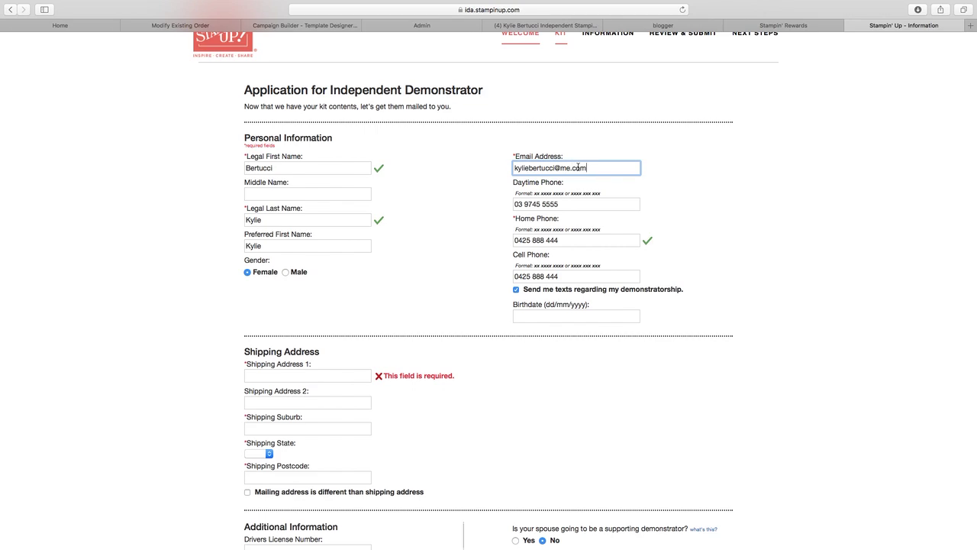
pyautogui.scroll(-1, 579, 167)
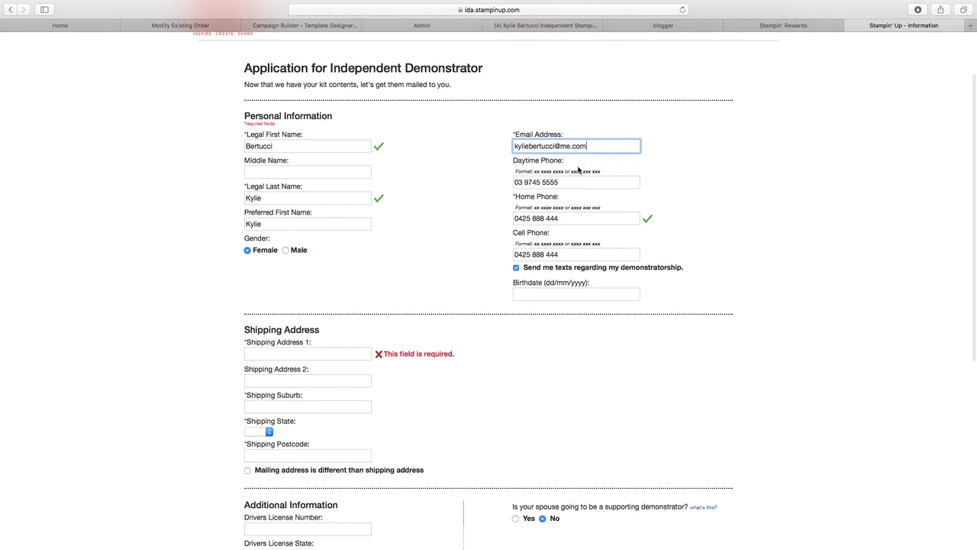
pyautogui.scroll(-5, 578, 170)
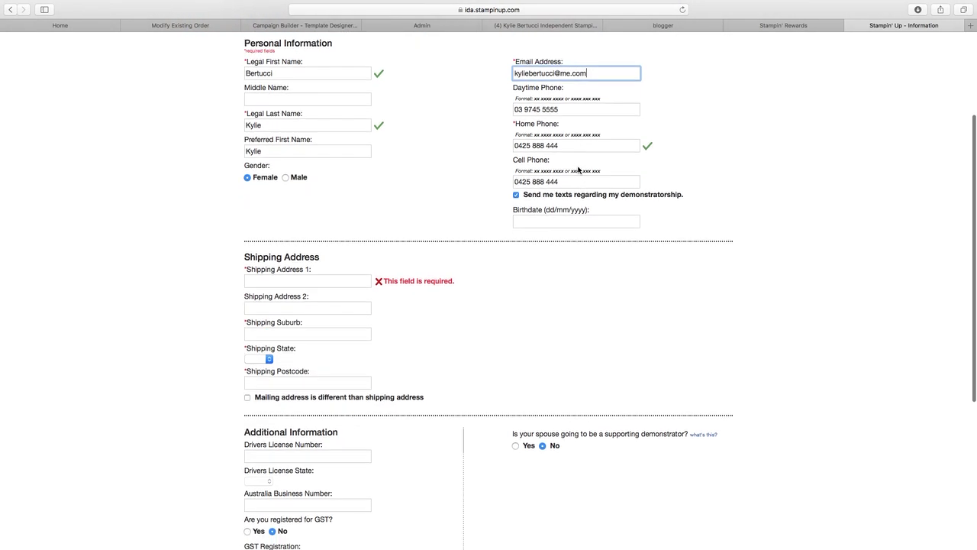
pyautogui.scroll(-3, 579, 169)
pyautogui.scroll(5, 579, 168)
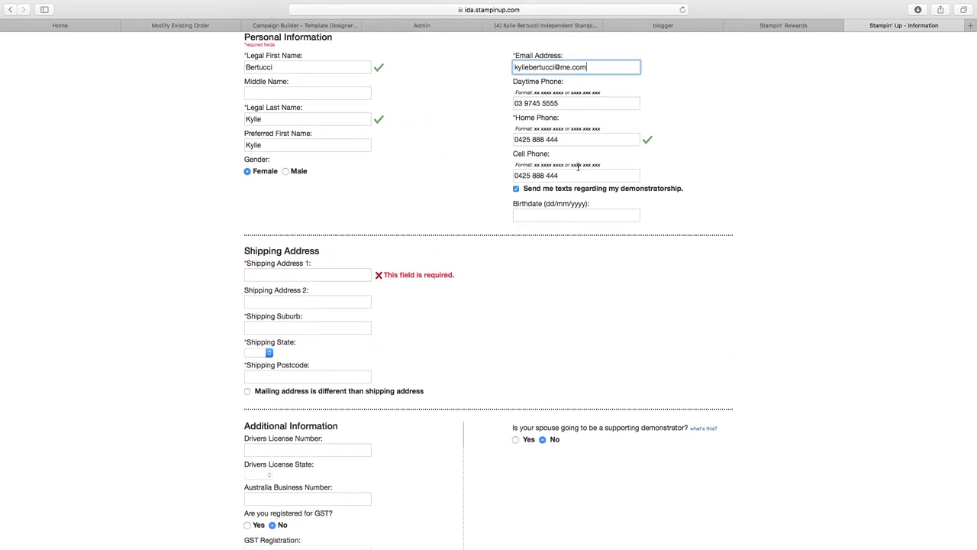
pyautogui.scroll(2, 578, 168)
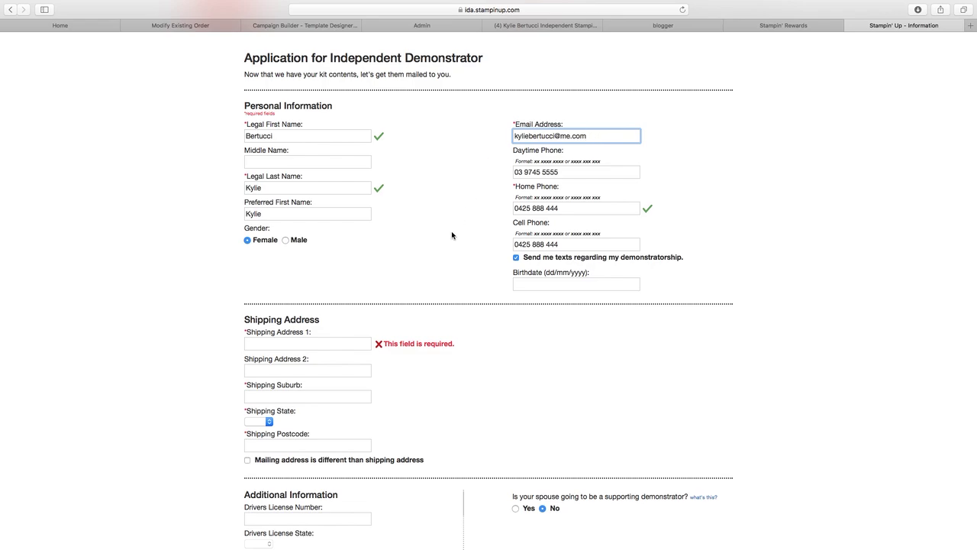
# - Enter the shipping street line, suburb (fixing a typo), state from the dropdown, and postcode
pyautogui.scroll(-3, 434, 287)
pyautogui.click(359, 293)
pyautogui.press('Tab')
pyautogui.press('Tab')
pyautogui.write('werribbe')
pyautogui.press('BackSpace')
pyautogui.press('BackSpace')
pyautogui.write('ee')
pyautogui.click(261, 370)
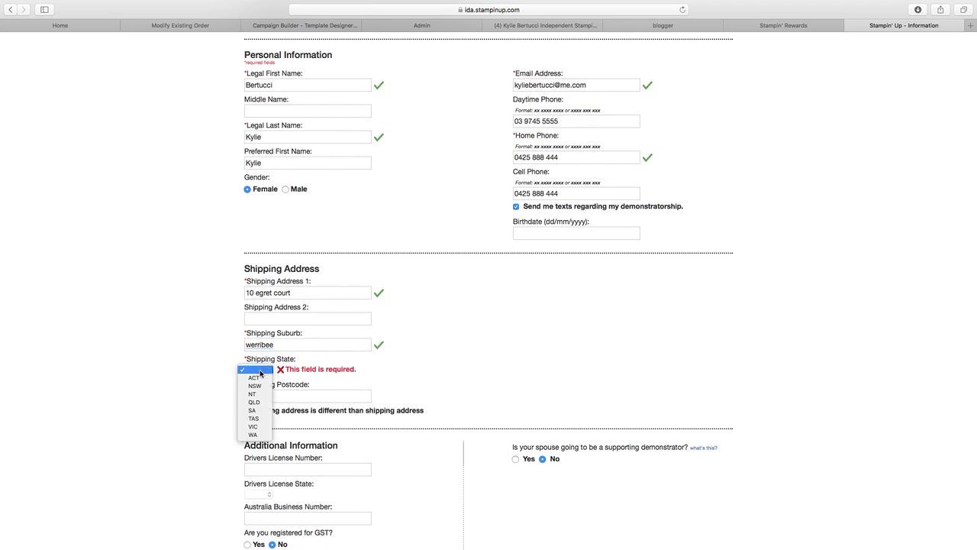
pyautogui.click(261, 426)
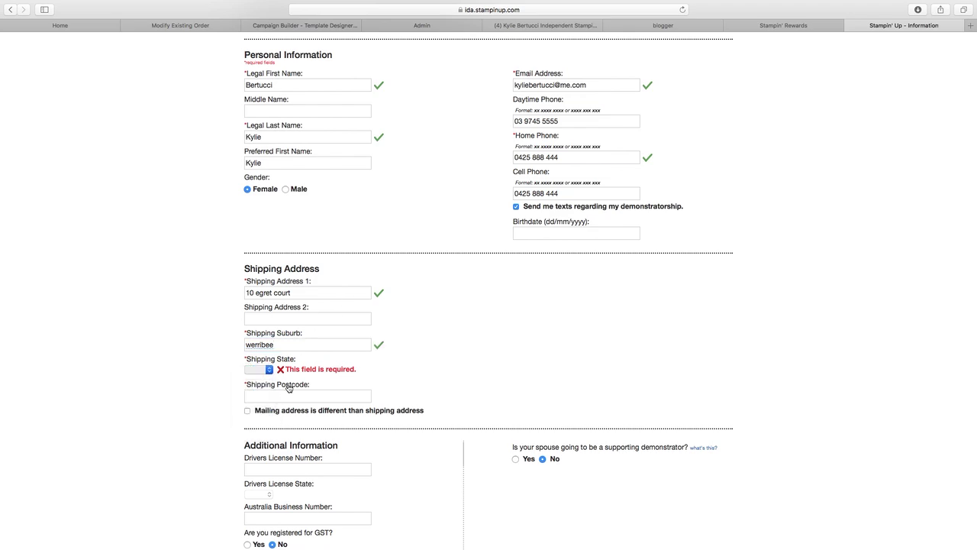
pyautogui.click(274, 393)
pyautogui.write('3030')
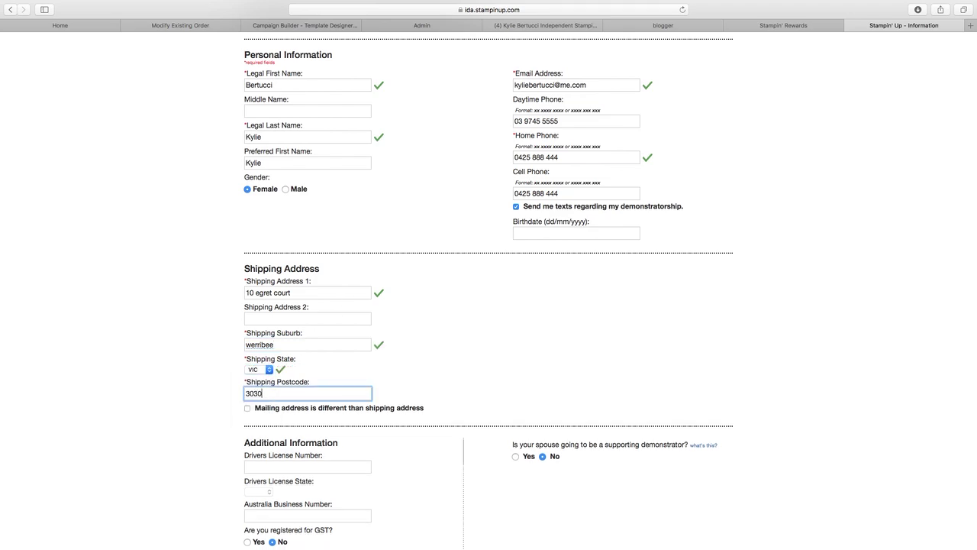
pyautogui.click(464, 390)
# - Scroll back up to recheck the e-mail address field, then return down the form
pyautogui.scroll(-5, 427, 334)
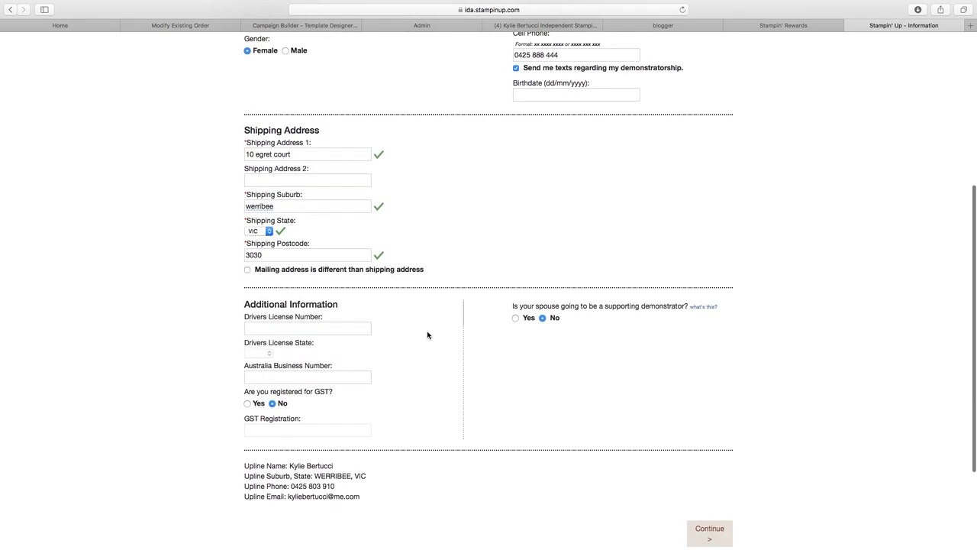
pyautogui.scroll(4, 427, 334)
pyautogui.scroll(3, 428, 334)
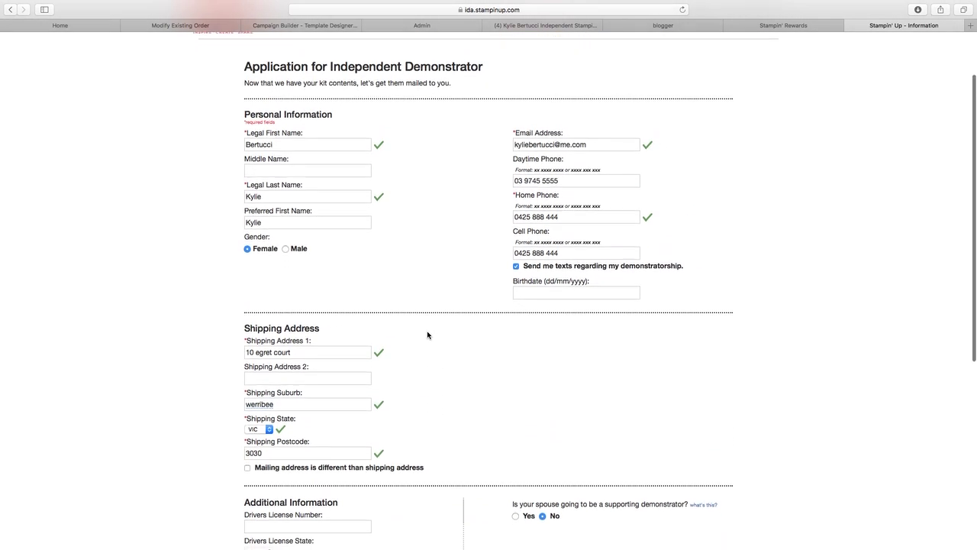
pyautogui.click(585, 142)
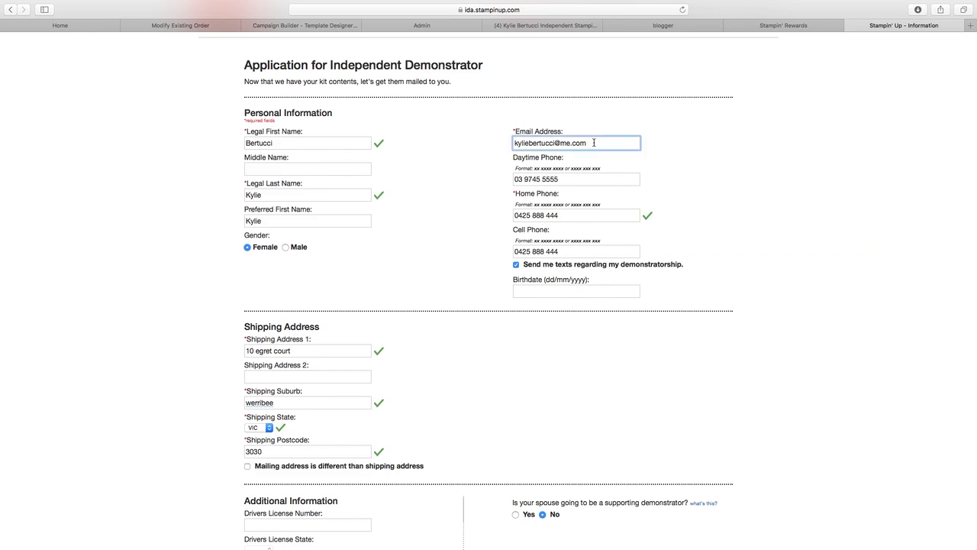
pyautogui.click(604, 167)
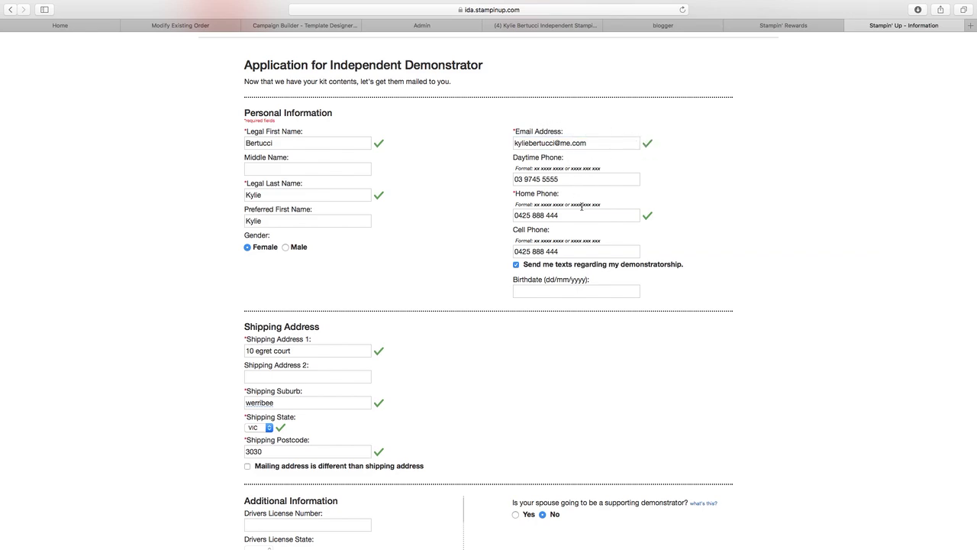
pyautogui.scroll(-5, 636, 341)
pyautogui.scroll(-4, 636, 340)
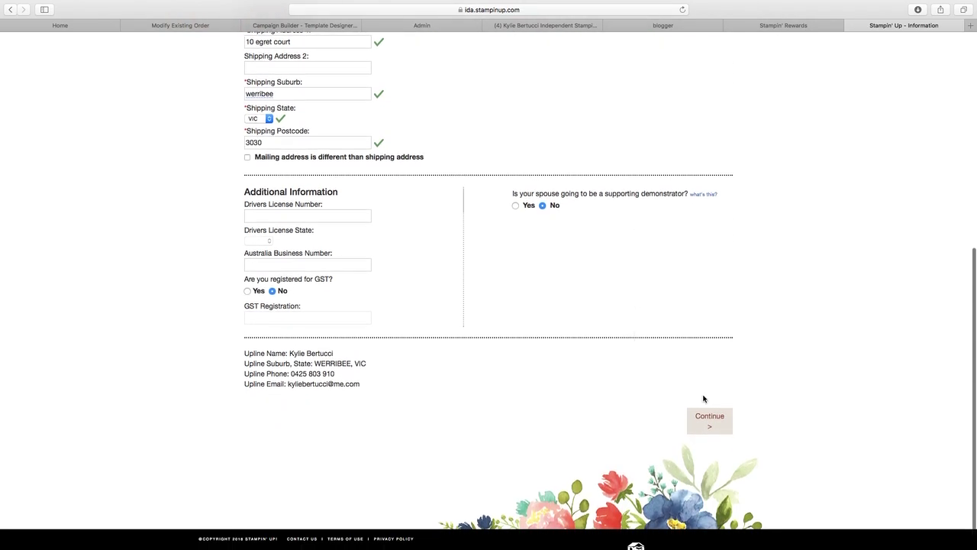
# - Submit the details, note the email-already-exists warning, and select the e-mail address entry
pyautogui.click(708, 430)
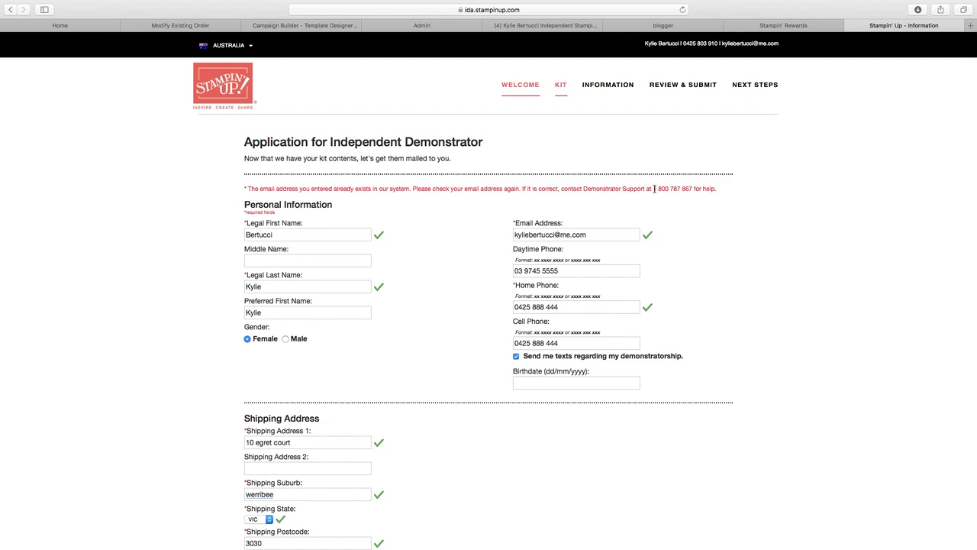
pyautogui.moveTo(654, 188); pyautogui.dragTo(704, 188)
pyautogui.click(673, 217)
pyautogui.click(594, 234)
pyautogui.hotkey('shift', 'alt', 'Left')
pyautogui.hotkey('shift', 'alt', 'Left')
pyautogui.hotkey('shift', 'alt', 'Left')
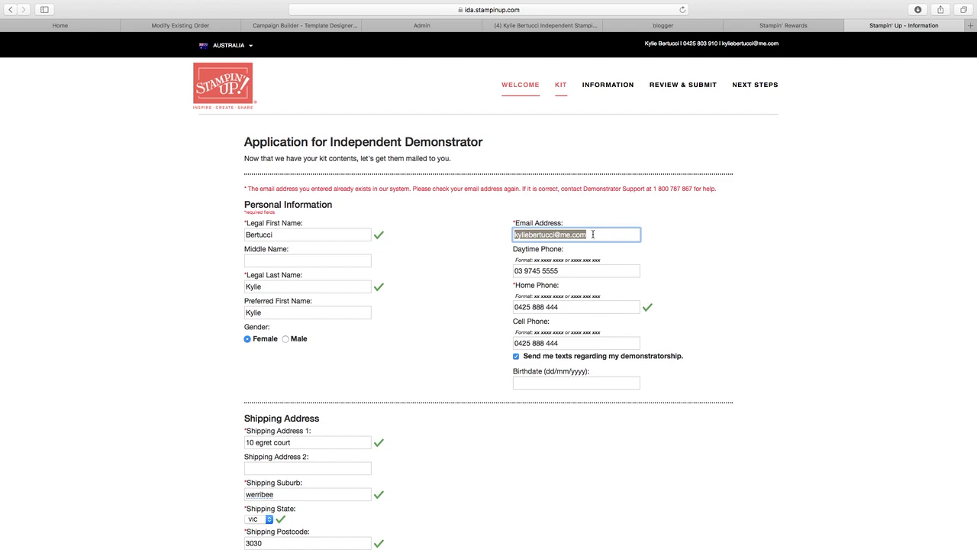
pyautogui.scroll(-2, 593, 234)
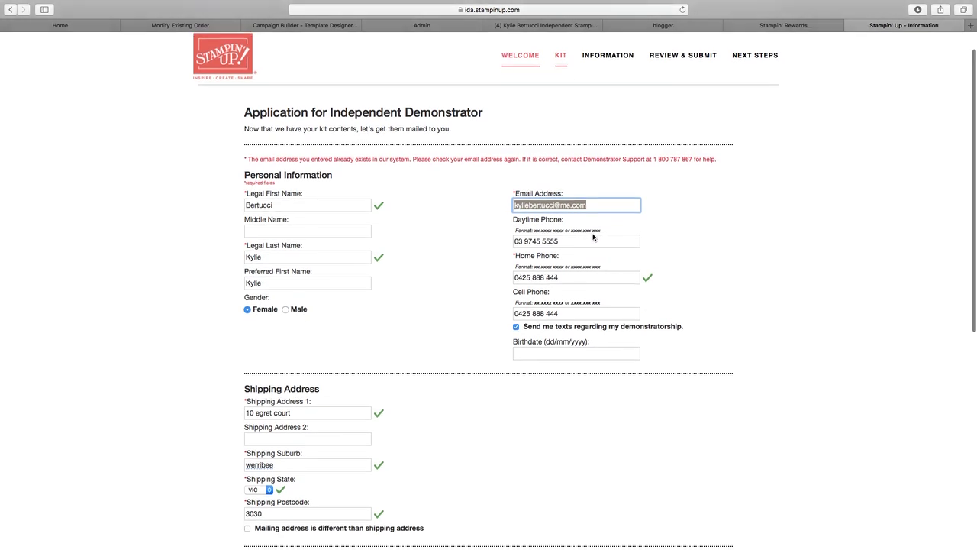
pyautogui.scroll(-3, 593, 238)
pyautogui.click(717, 232)
pyautogui.scroll(-5, 493, 229)
pyautogui.scroll(6, 492, 229)
pyautogui.scroll(2, 493, 229)
pyautogui.scroll(-3, 580, 303)
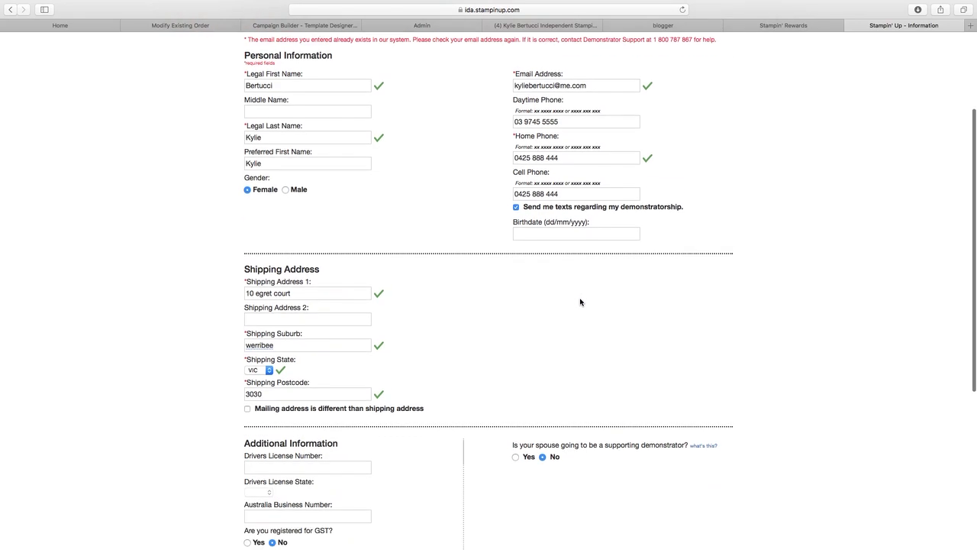
pyautogui.scroll(-6, 581, 303)
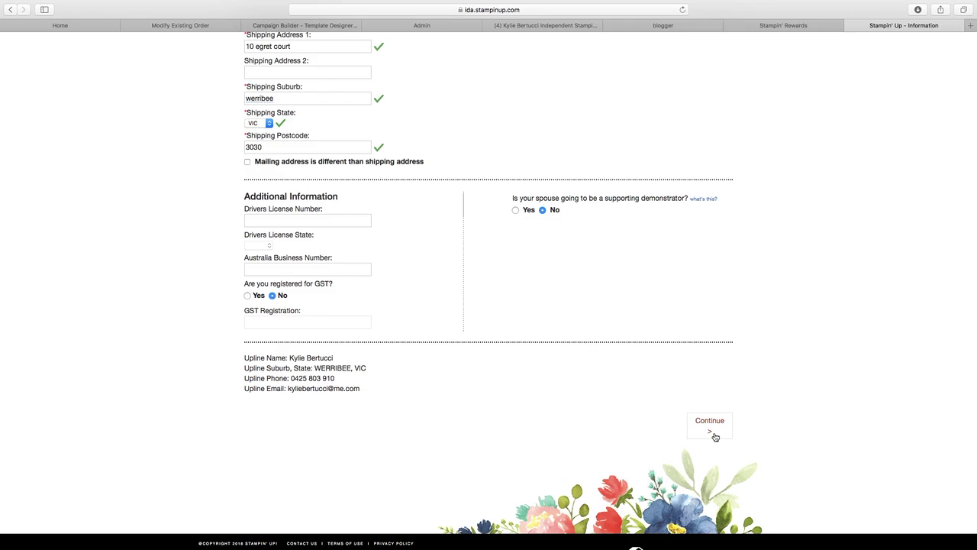
# - Submit the application details again and scroll to view the duplicate e-mail warning
pyautogui.click(731, 422)
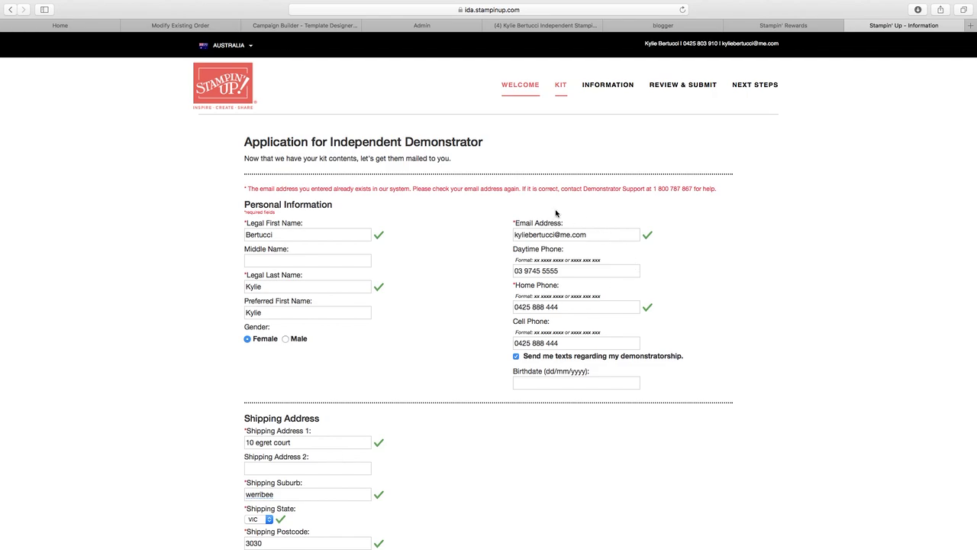
pyautogui.scroll(-1, 556, 213)
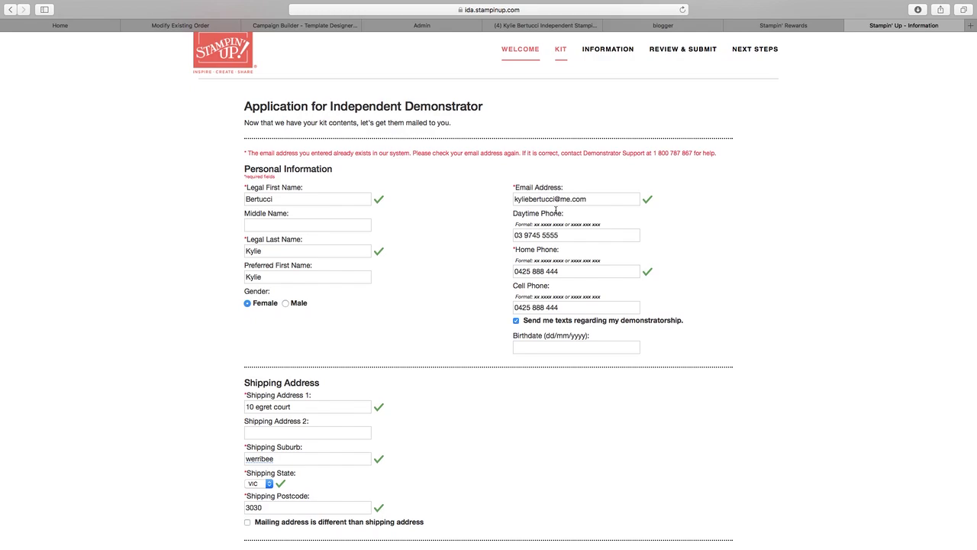
pyautogui.scroll(2, 556, 211)
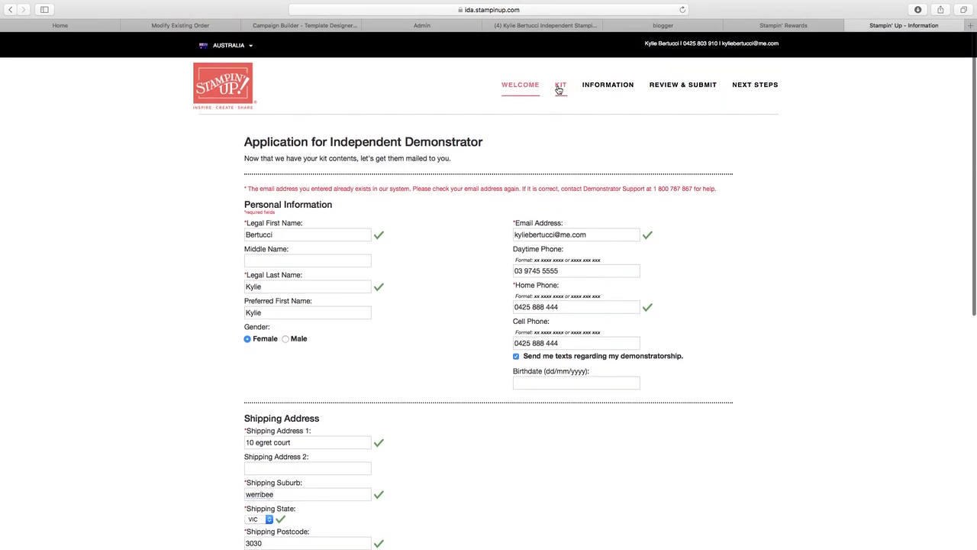
# - Return to the KIT step and open the Starter Kit details popup
pyautogui.click(562, 89)
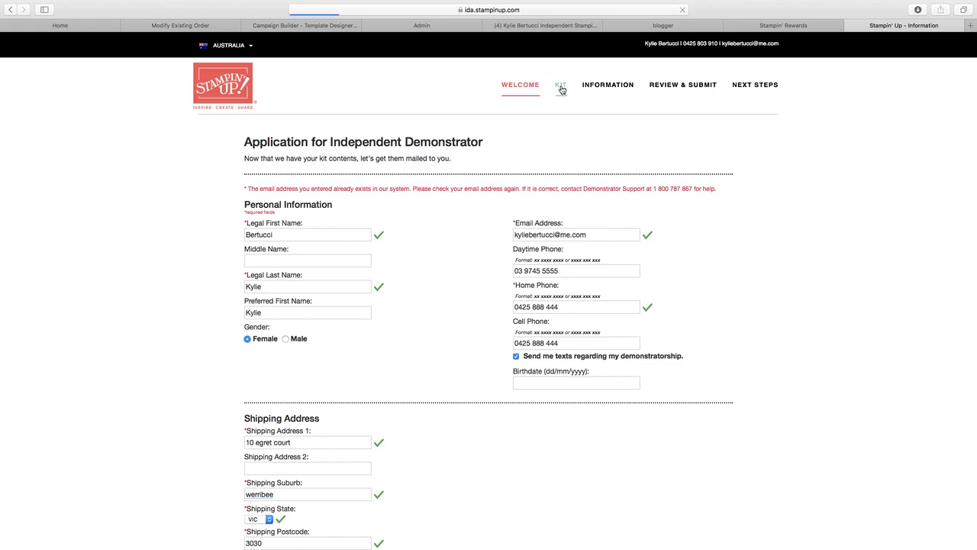
pyautogui.scroll(-1, 397, 194)
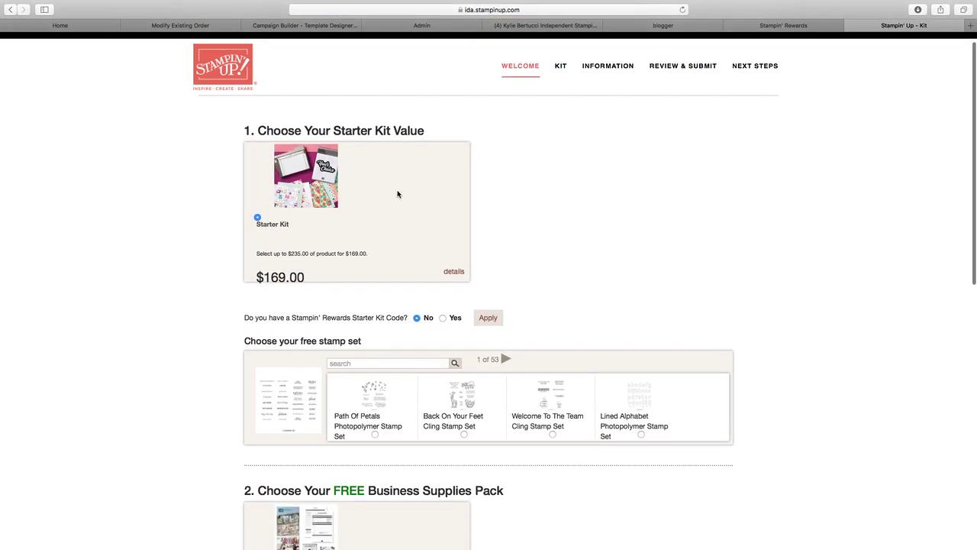
pyautogui.click(320, 188)
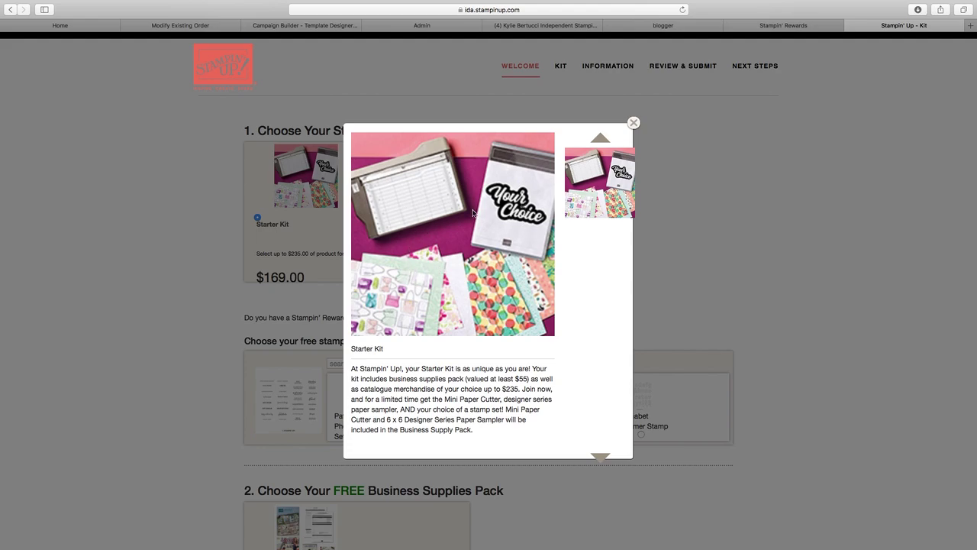
# - Close the Starter Kit popup and scroll through the Build Your Starter Kit item list
pyautogui.click(633, 123)
pyautogui.scroll(-4, 276, 277)
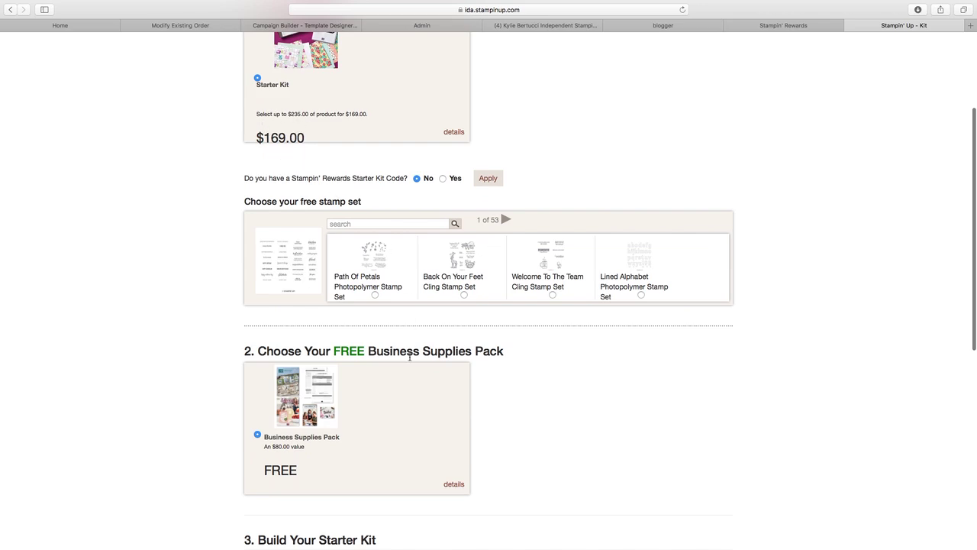
pyautogui.scroll(-5, 410, 360)
pyautogui.scroll(-4, 410, 361)
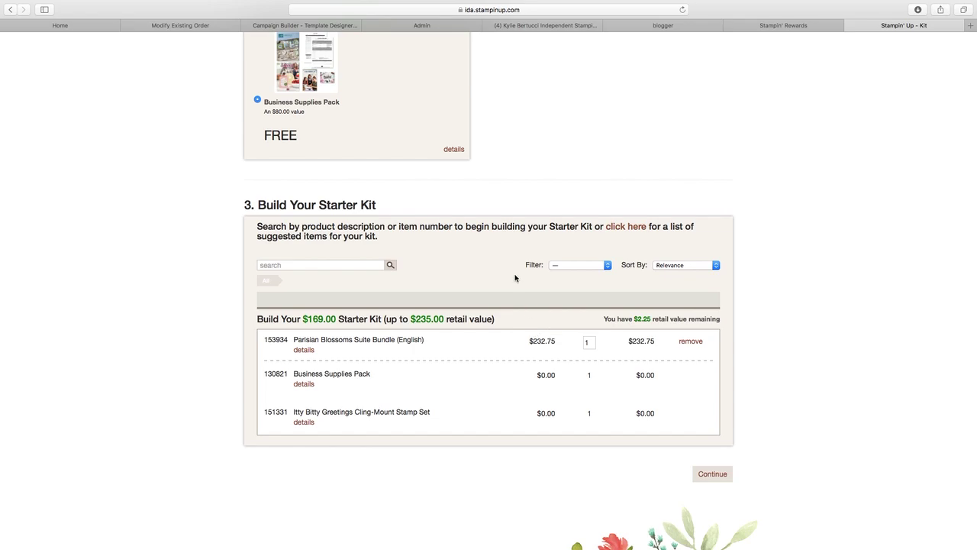
pyautogui.scroll(10, 474, 190)
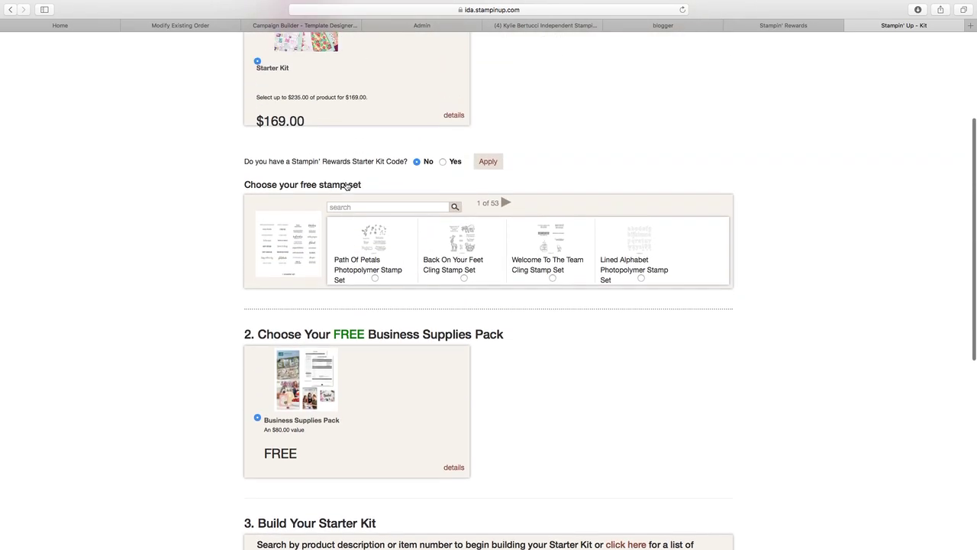
pyautogui.scroll(3, 346, 184)
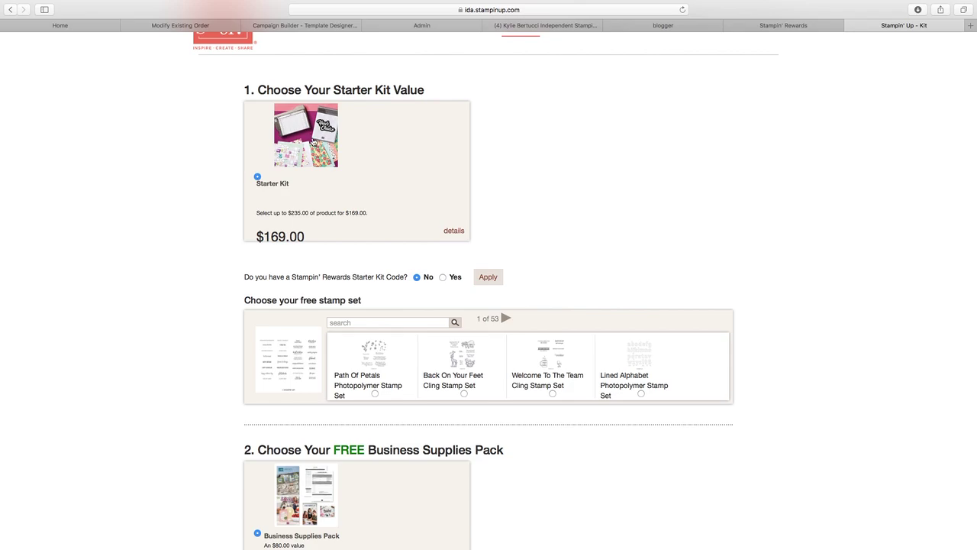
pyautogui.scroll(-6, 312, 142)
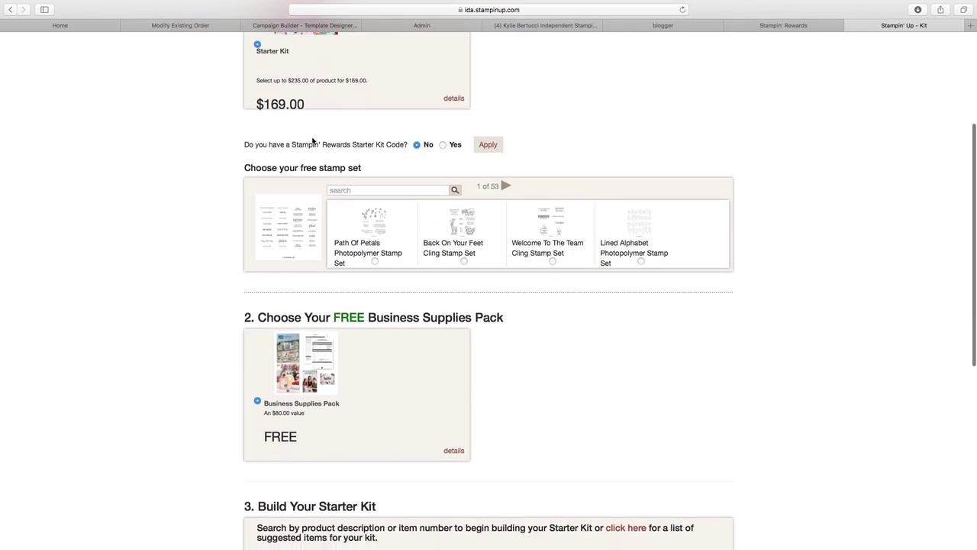
pyautogui.scroll(-6, 313, 140)
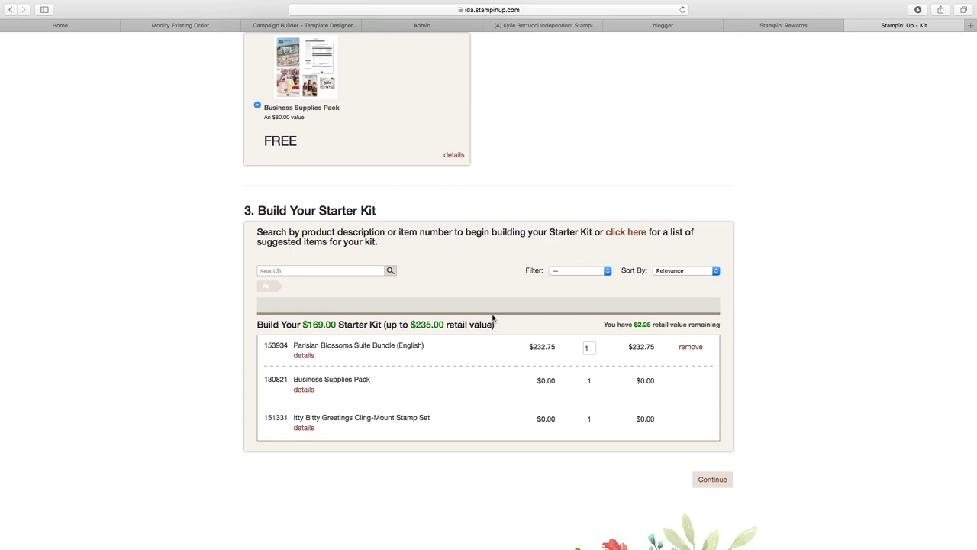
pyautogui.scroll(3, 493, 314)
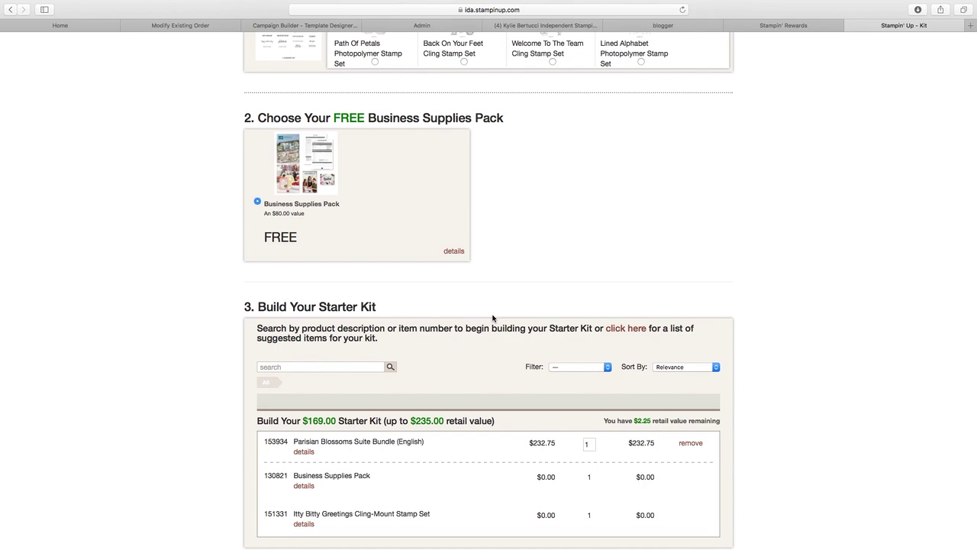
pyautogui.scroll(10, 492, 319)
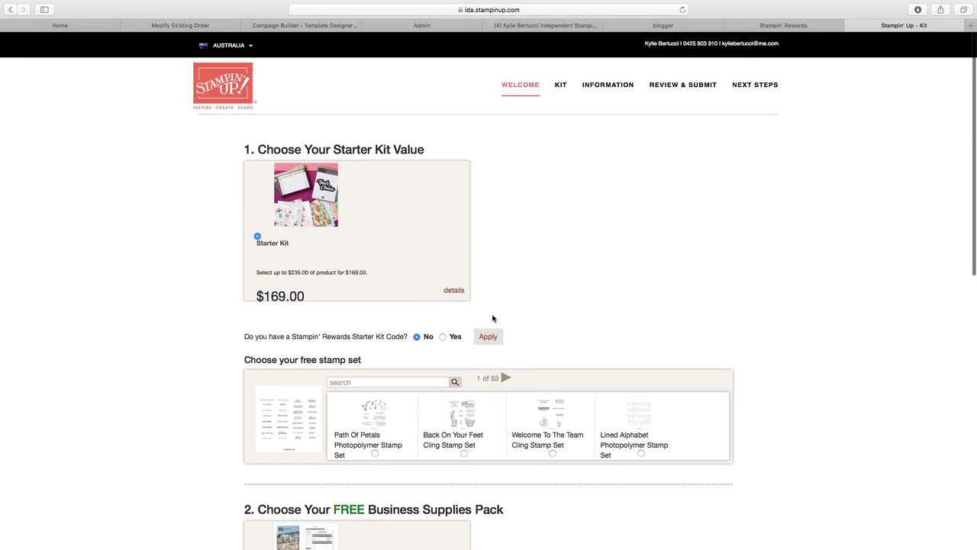